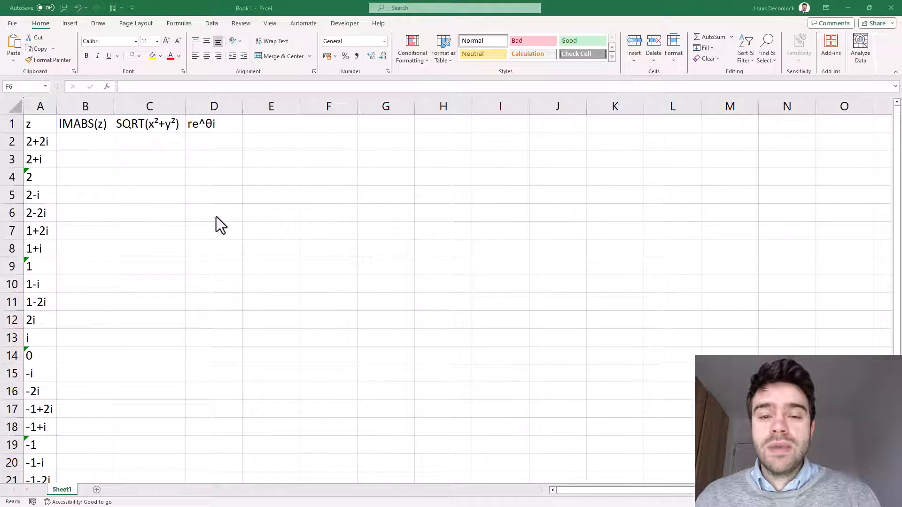
- Enter =IMABS(A2) in B2 to get the modulus and fill it down column B
{"action": "left_click", "coordinate": [85, 145]}
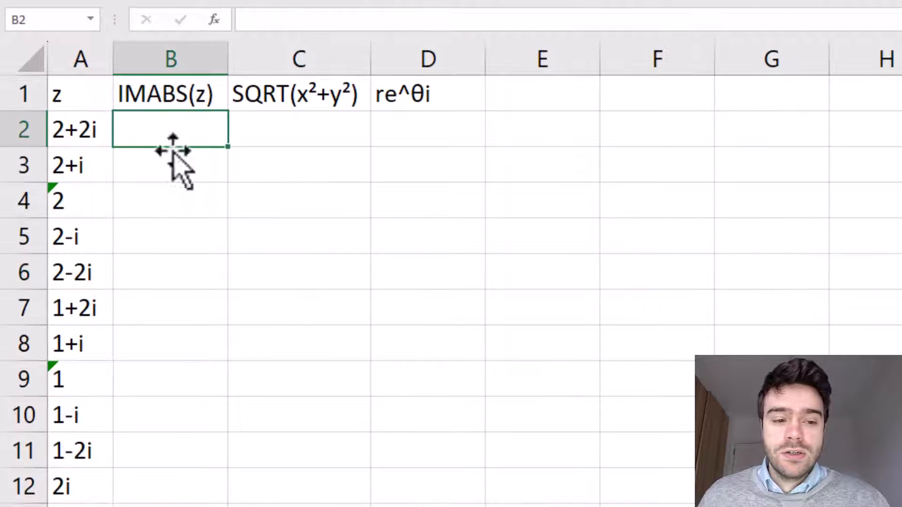
{"action": "type", "text": "=IM"}
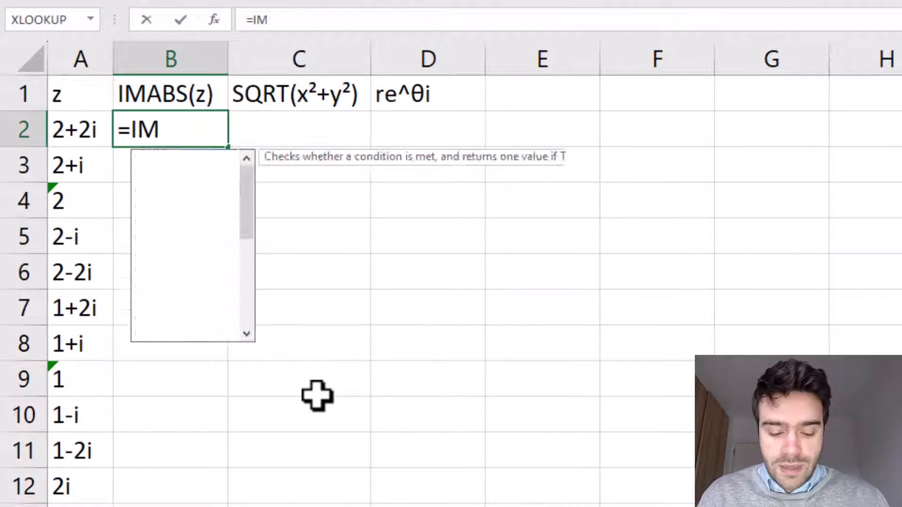
{"action": "type", "text": "ABS("}
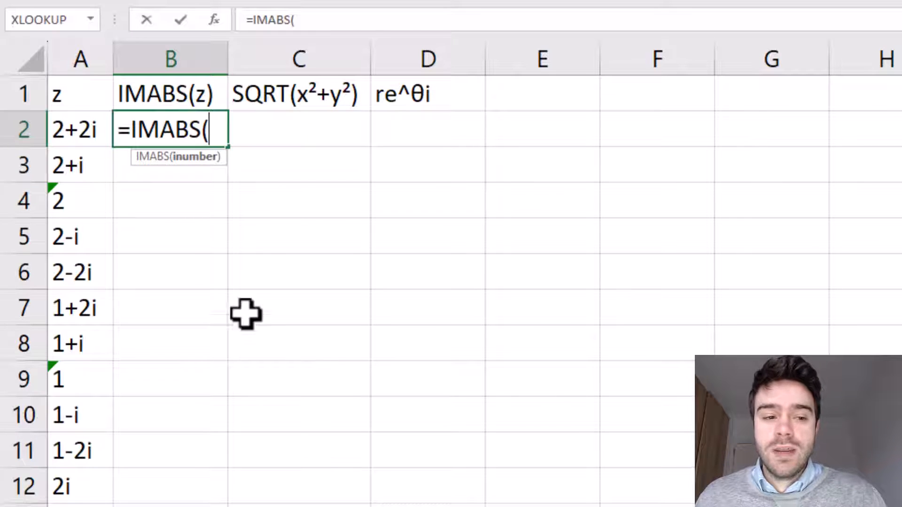
{"action": "left_click", "coordinate": [82, 136]}
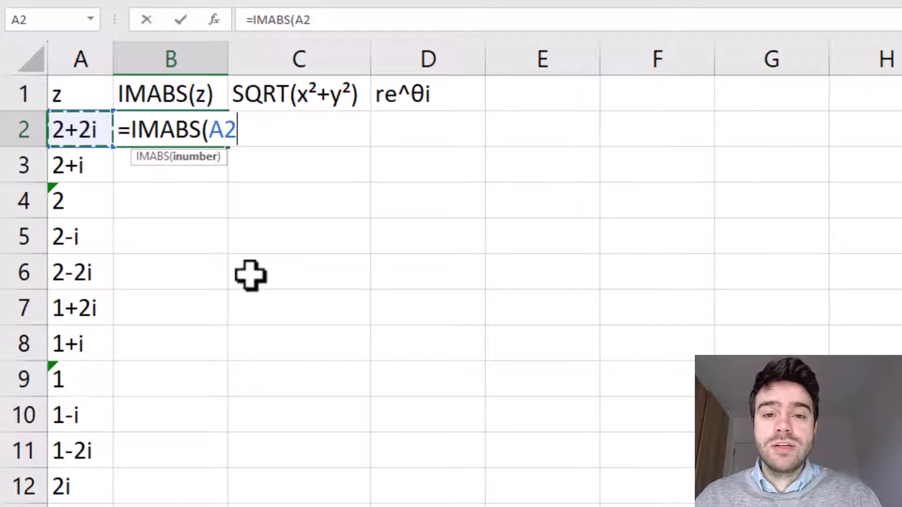
{"action": "type", "text": ")"}
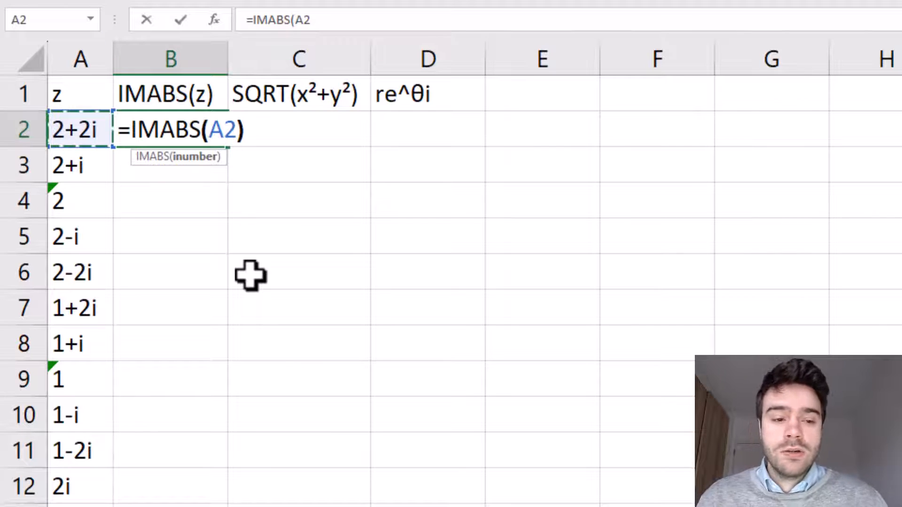
{"action": "key", "text": "Return"}
{"action": "left_click", "coordinate": [185, 128]}
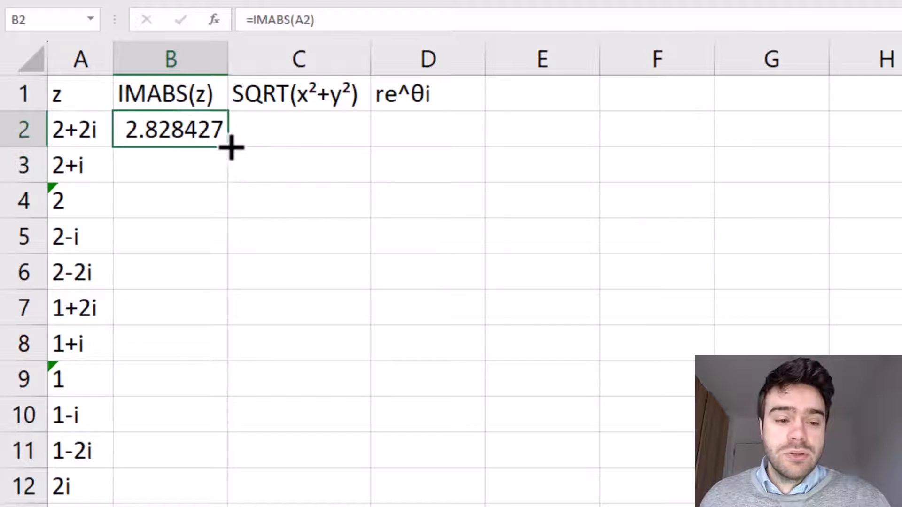
{"action": "double_click", "coordinate": [228, 146]}
- Inspect the modulus results in column B for the listed complex numbers
{"action": "left_click", "coordinate": [318, 287]}
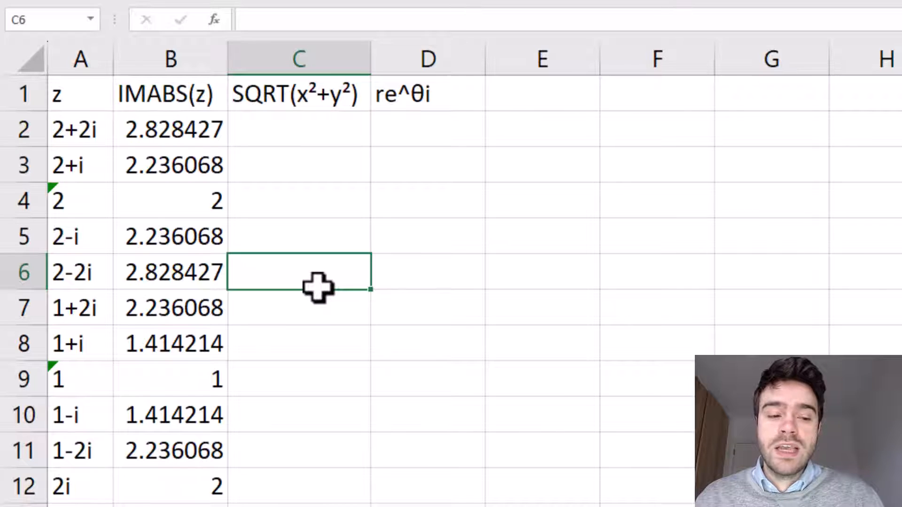
{"action": "left_click", "coordinate": [210, 204]}
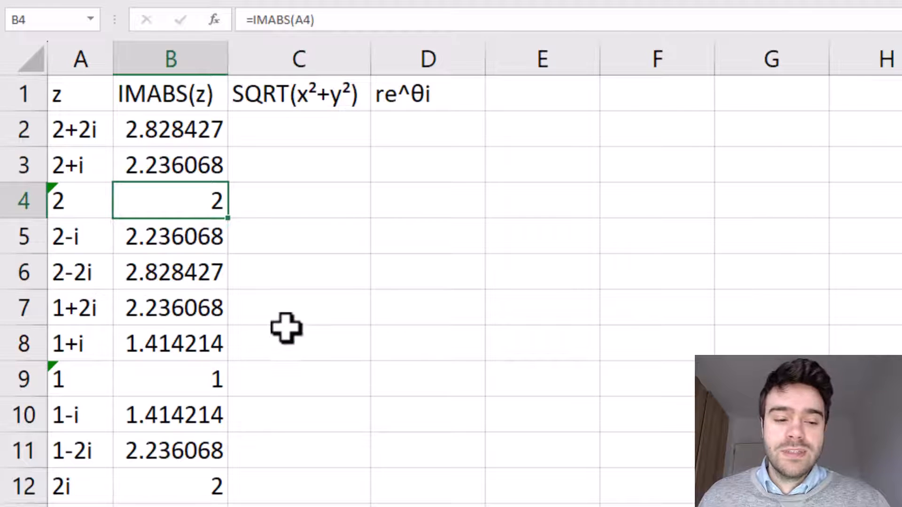
{"action": "scroll", "coordinate": [301, 305], "scroll_direction": "down", "scroll_amount": 1}
{"action": "scroll", "coordinate": [329, 315], "scroll_direction": "down", "scroll_amount": 1}
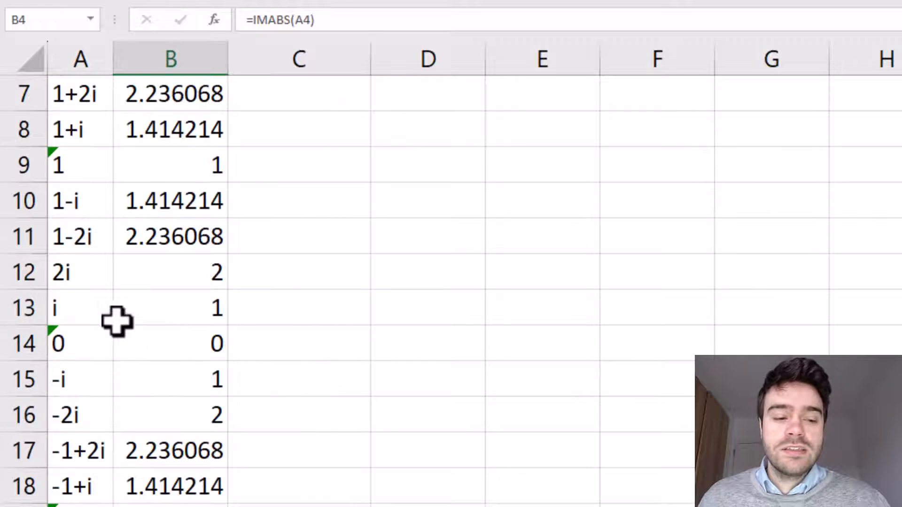
{"action": "left_click_drag", "start_coordinate": [88, 318], "coordinate": [215, 322]}
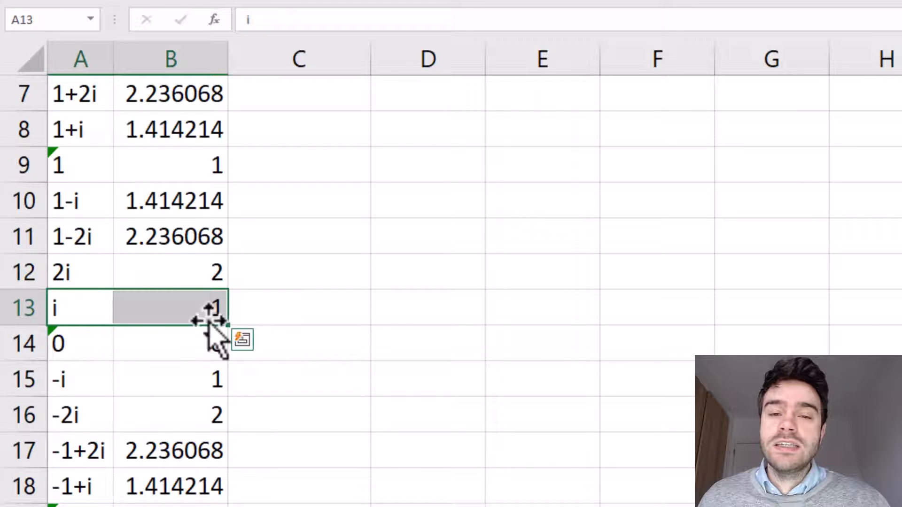
{"action": "left_click", "coordinate": [270, 314]}
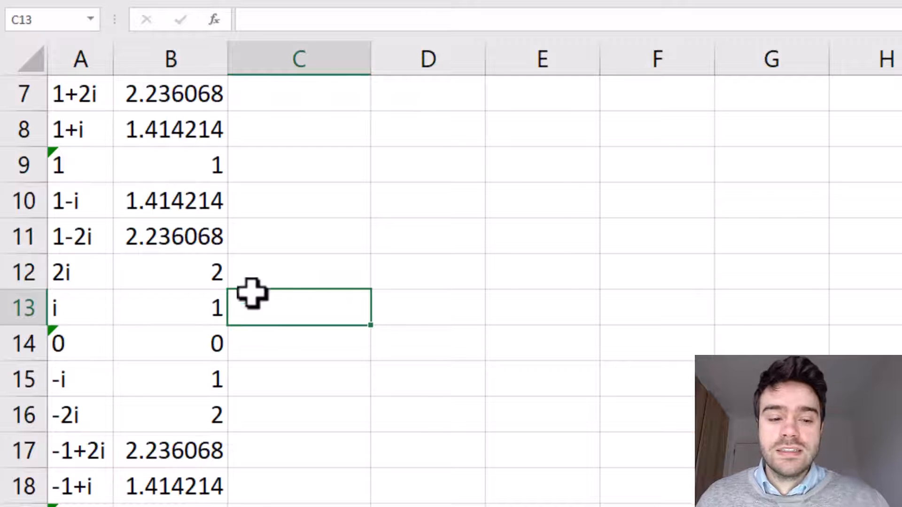
{"action": "scroll", "coordinate": [93, 102], "scroll_direction": "up", "scroll_amount": 2}
{"action": "left_click", "coordinate": [90, 98]}
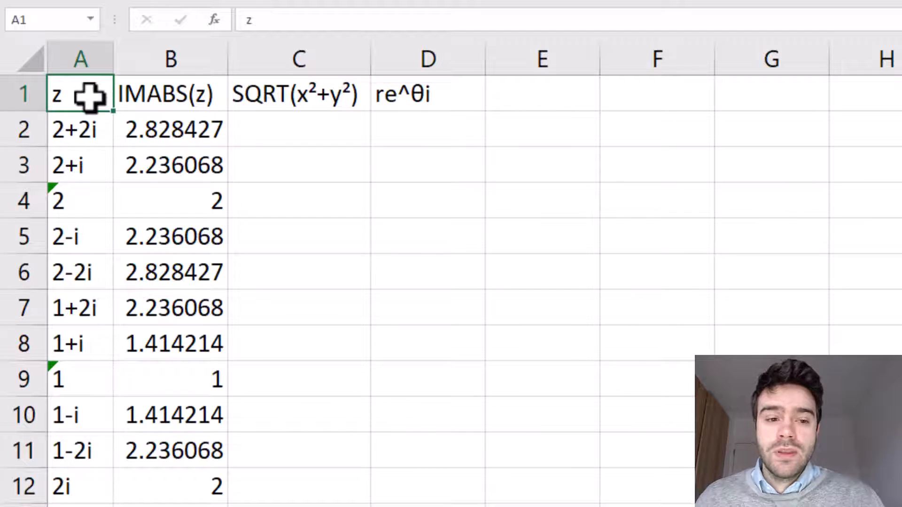
- Start a formula in C2 taking the square root of IMREAL(A2)^2
{"action": "left_click", "coordinate": [299, 136]}
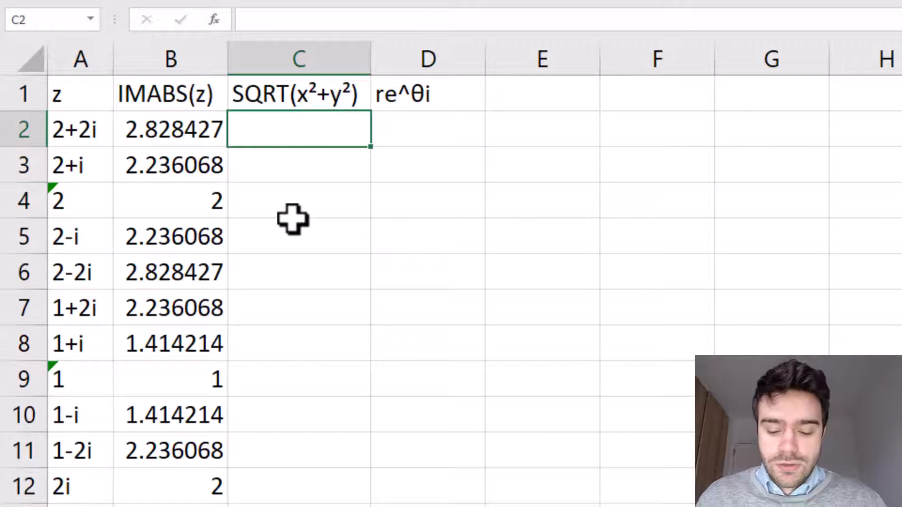
{"action": "type", "text": "=SQRT"}
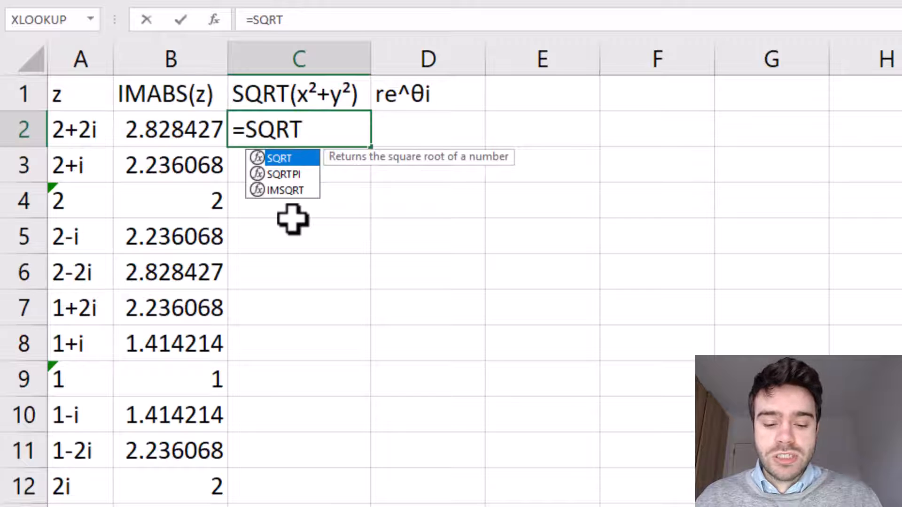
{"action": "type", "text": "("}
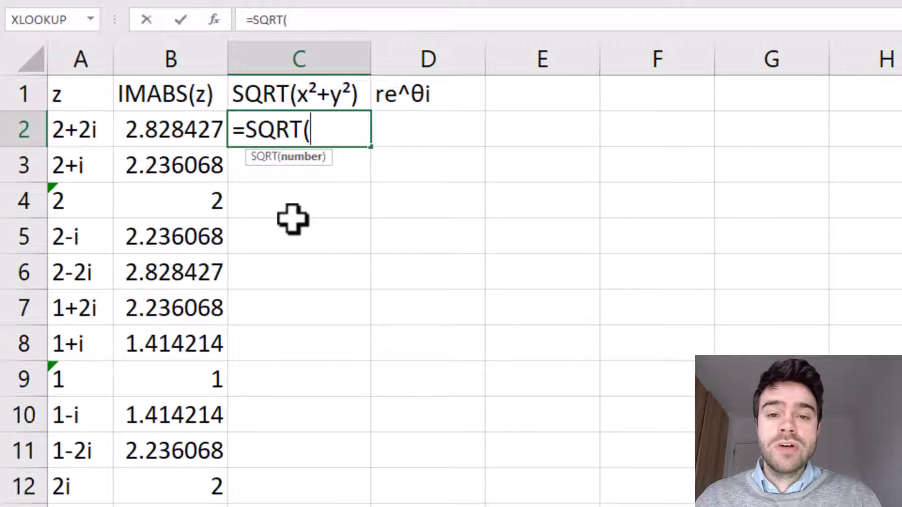
{"action": "type", "text": "IMREAL("}
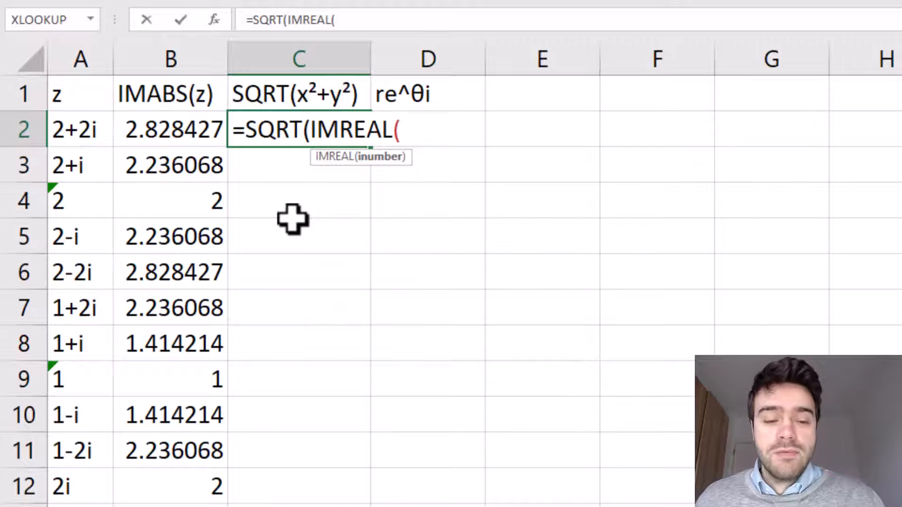
{"action": "left_click", "coordinate": [64, 131]}
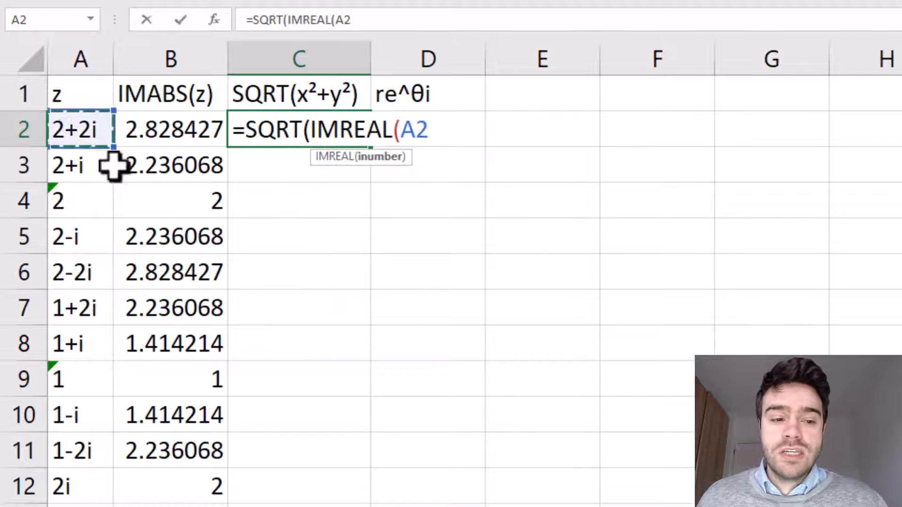
{"action": "type", "text": ")"}
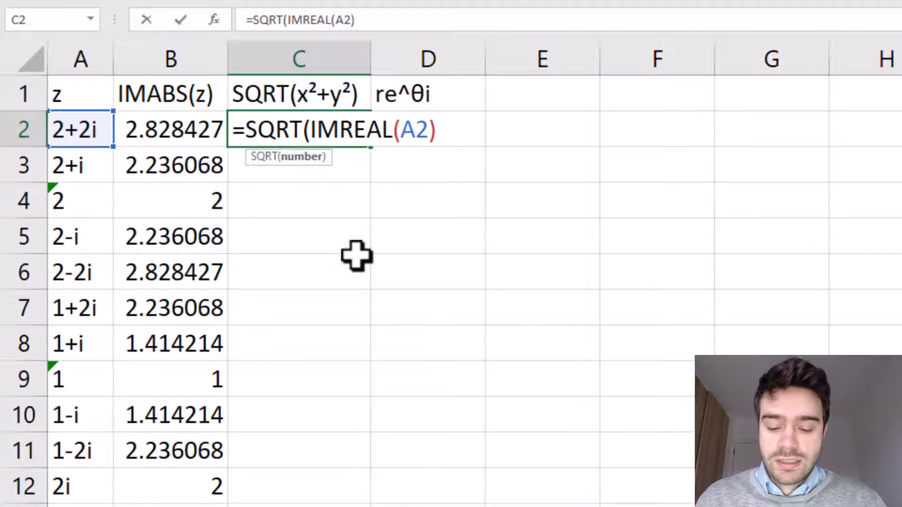
{"action": "type", "text": "^2"}
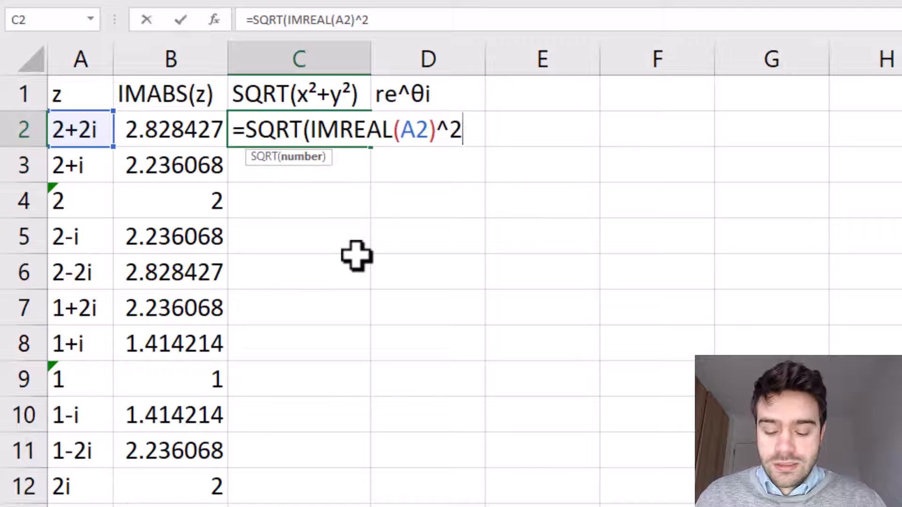
{"action": "type", "text": "+"}
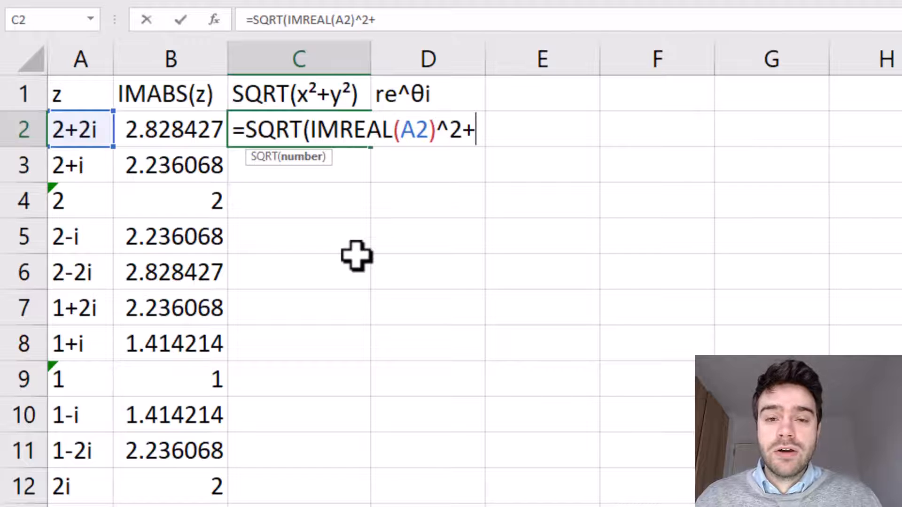
- Complete C2's formula as =SQRT(IMREAL(A2)^2+IMAGINARY(A2)^2)
{"action": "type", "text": "IMA"}
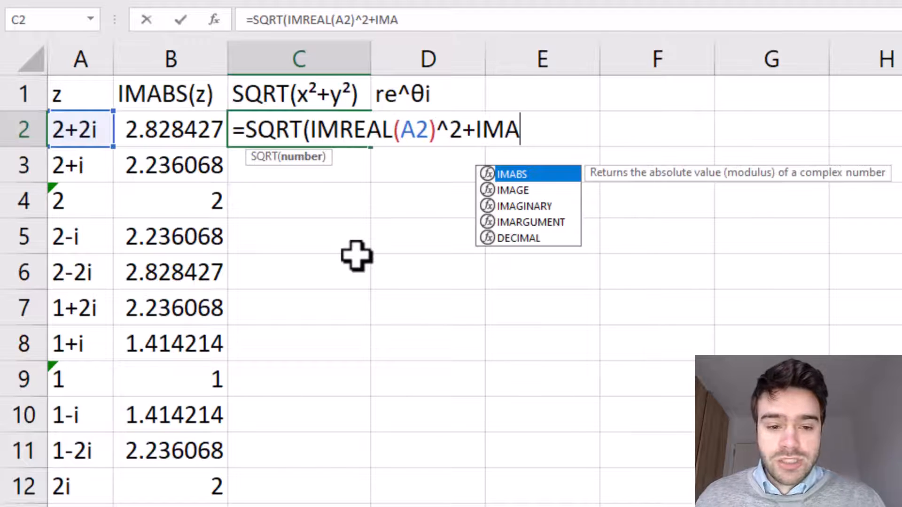
{"action": "left_click", "coordinate": [534, 211]}
{"action": "double_click", "coordinate": [534, 208]}
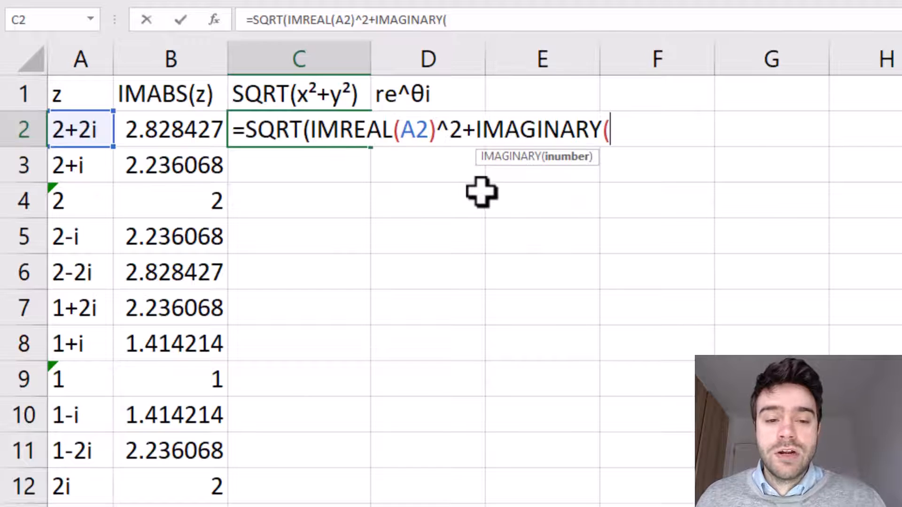
{"action": "left_click", "coordinate": [64, 133]}
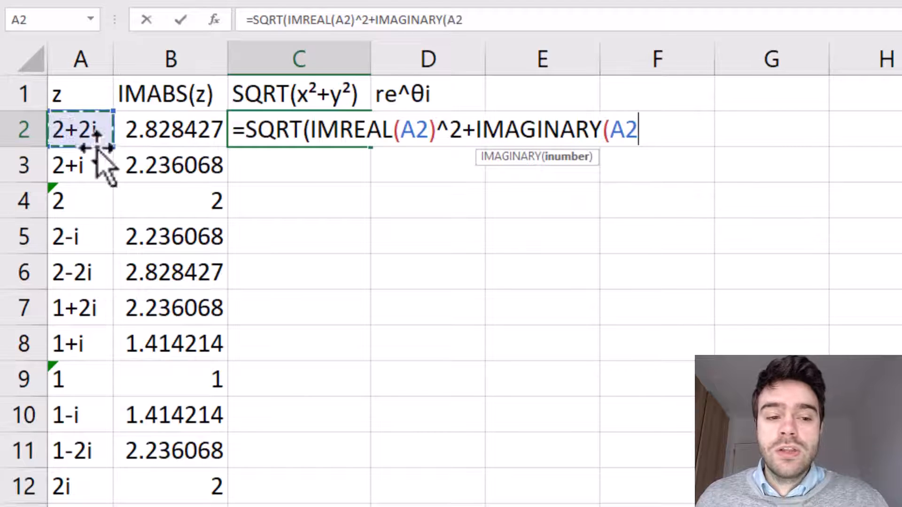
{"action": "type", "text": ")"}
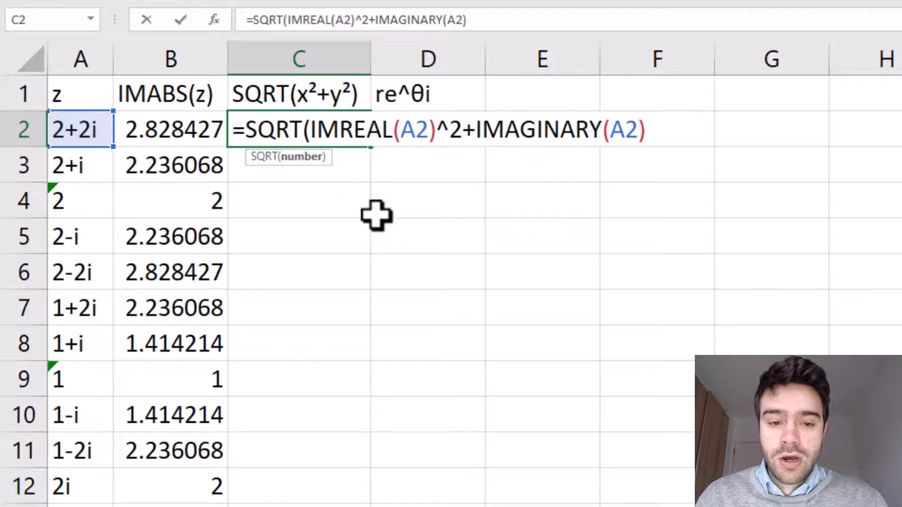
{"action": "type", "text": "^2"}
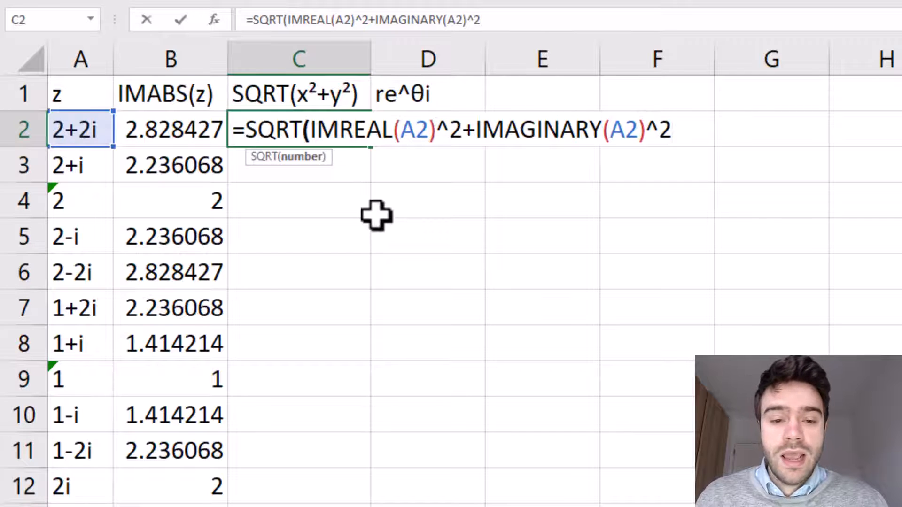
{"action": "type", "text": ")"}
{"action": "key", "text": "Return"}
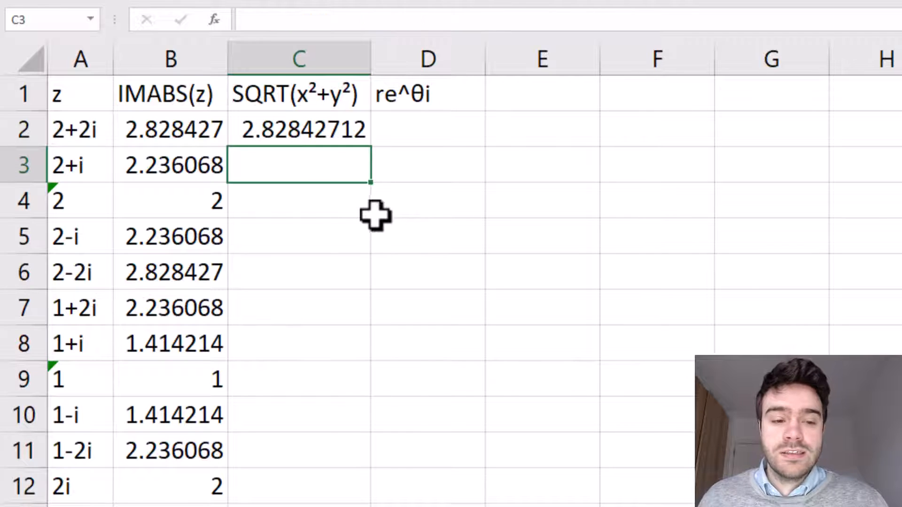
- Fill the square-root formula down column C
{"action": "left_click", "coordinate": [361, 140]}
{"action": "double_click", "coordinate": [371, 147]}
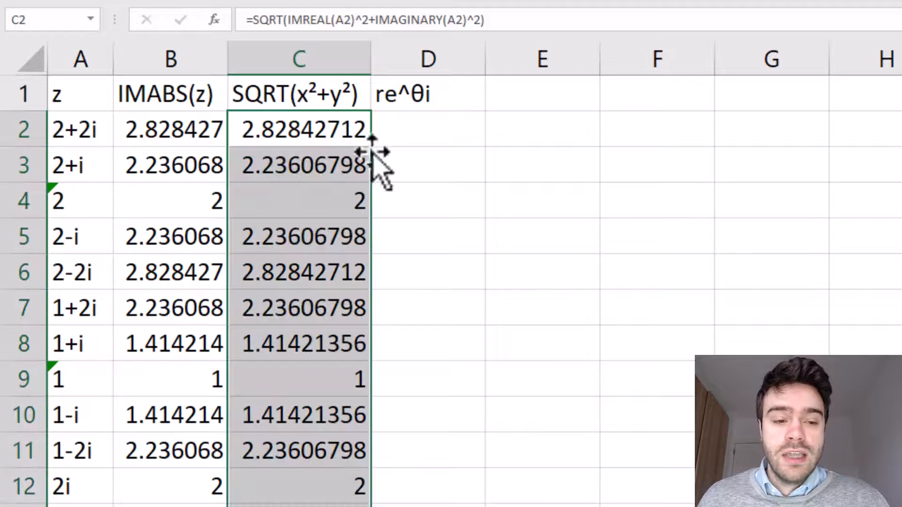
{"action": "left_click", "coordinate": [523, 185]}
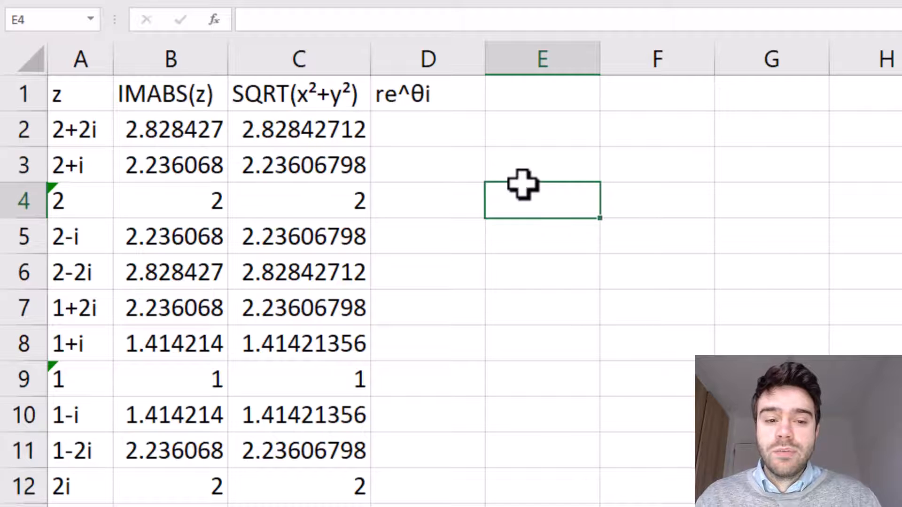
- Start a formula in D2 that rounds B2 to 2 decimal places: =ROUND(B2,2)
{"action": "left_click", "coordinate": [445, 120]}
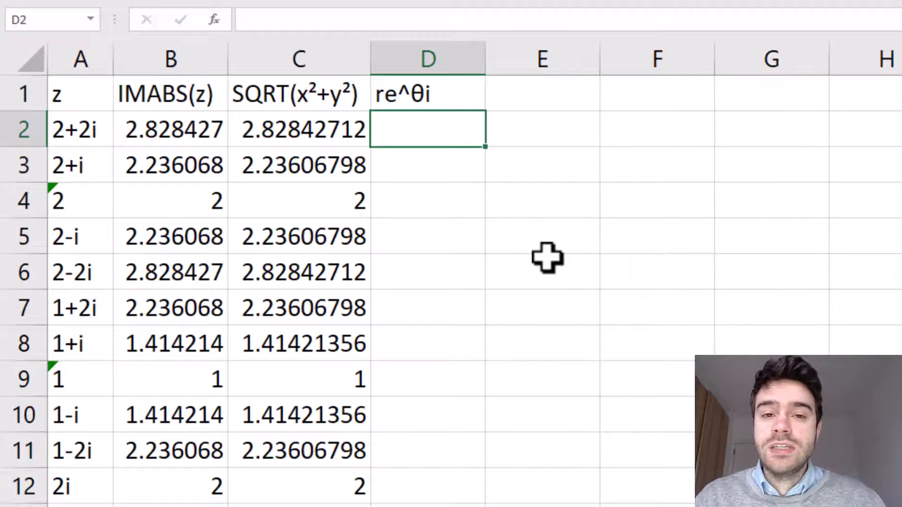
{"action": "type", "text": "="}
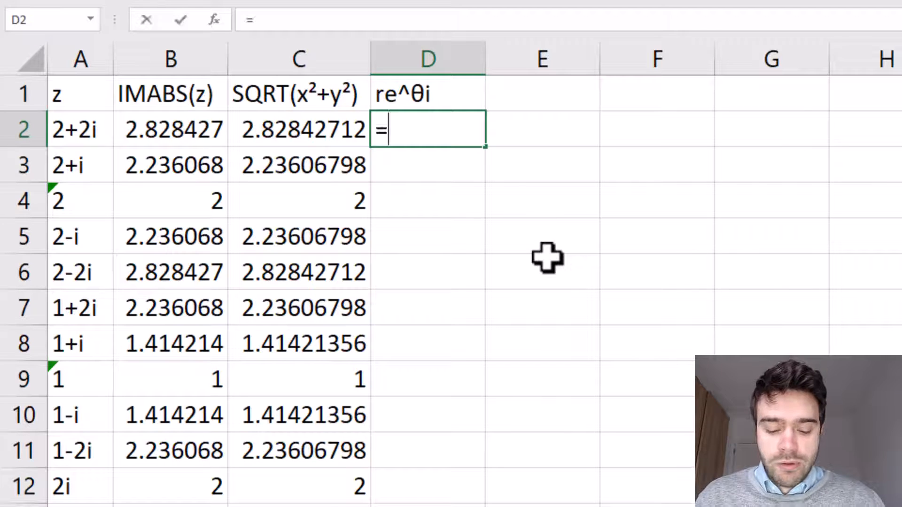
{"action": "type", "text": "ROUND("}
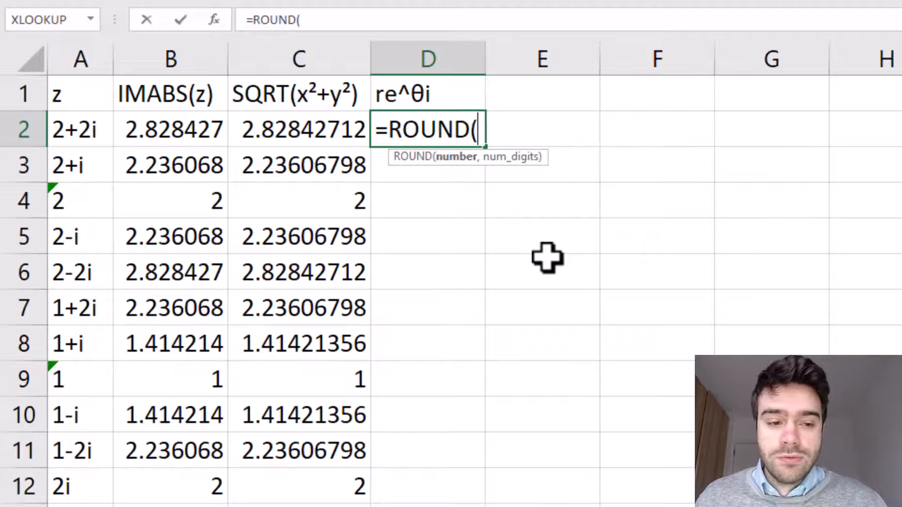
{"action": "left_click", "coordinate": [155, 134]}
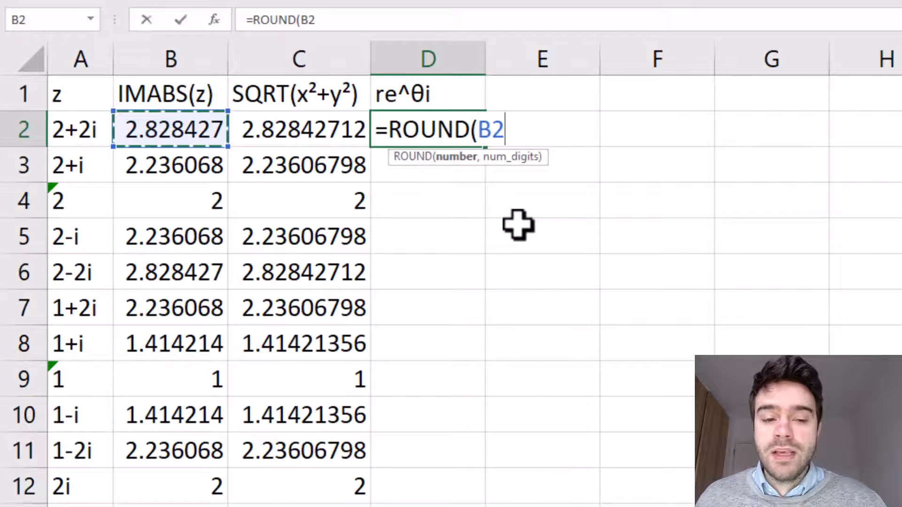
{"action": "type", "text": ",3"}
{"action": "key", "text": "BackSpace"}
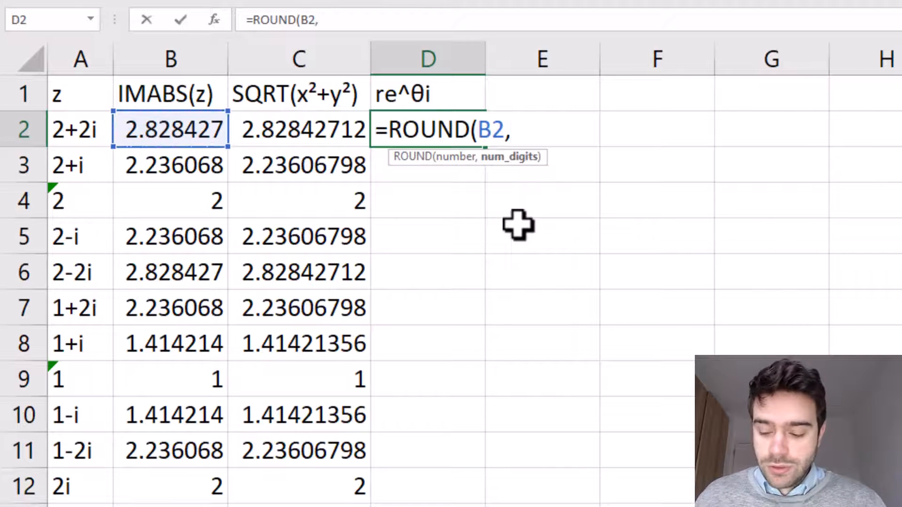
{"action": "type", "text": "2)"}
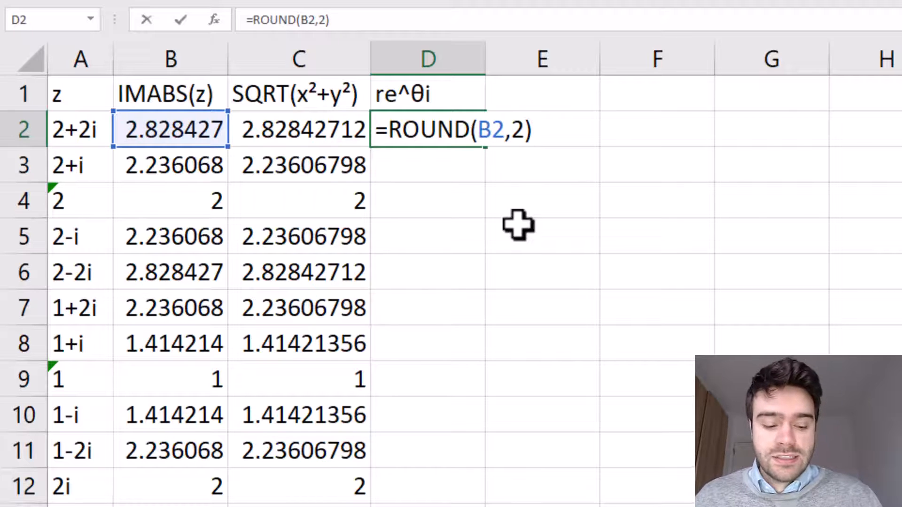
{"action": "type", "text": "&\"e^^"}
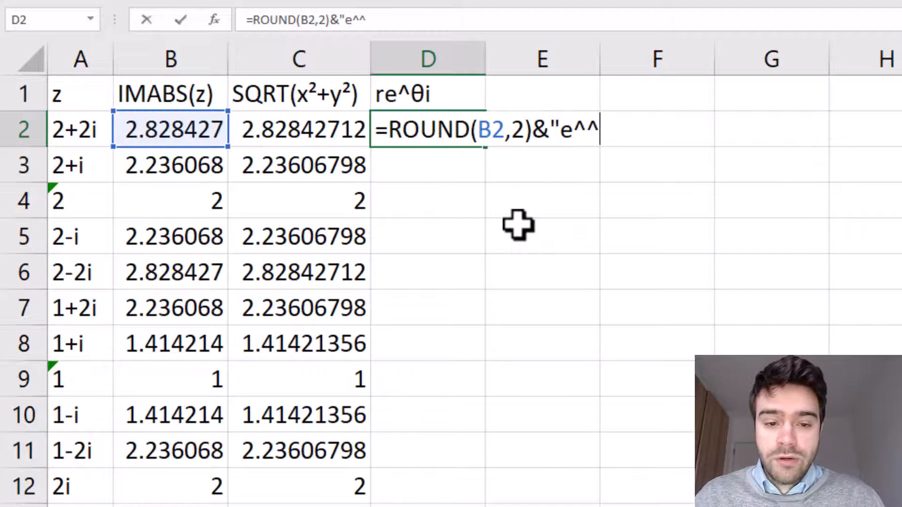
- Extend D2's formula with &"e^"&ROUND(IMARGUMENT( to append the text e^ and the rounded argument
{"action": "key", "text": "BackSpace"}
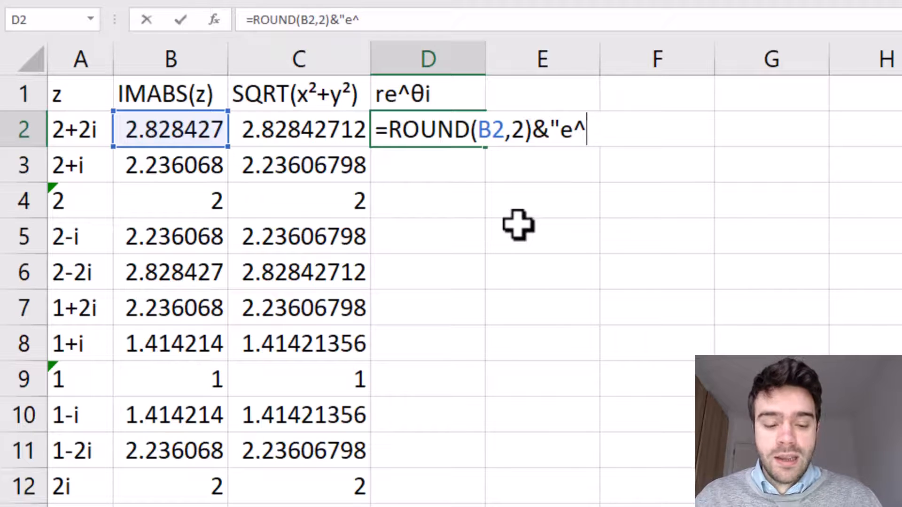
{"action": "type", "text": "\""}
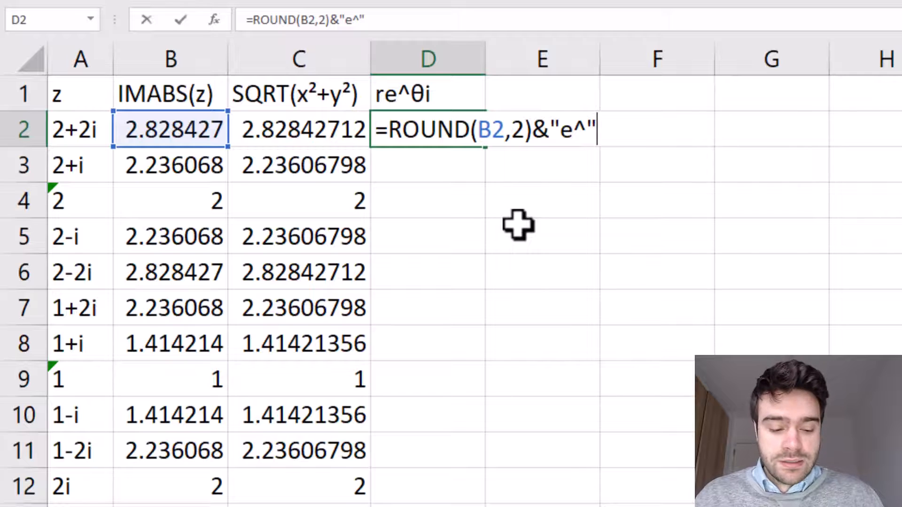
{"action": "type", "text": "&"}
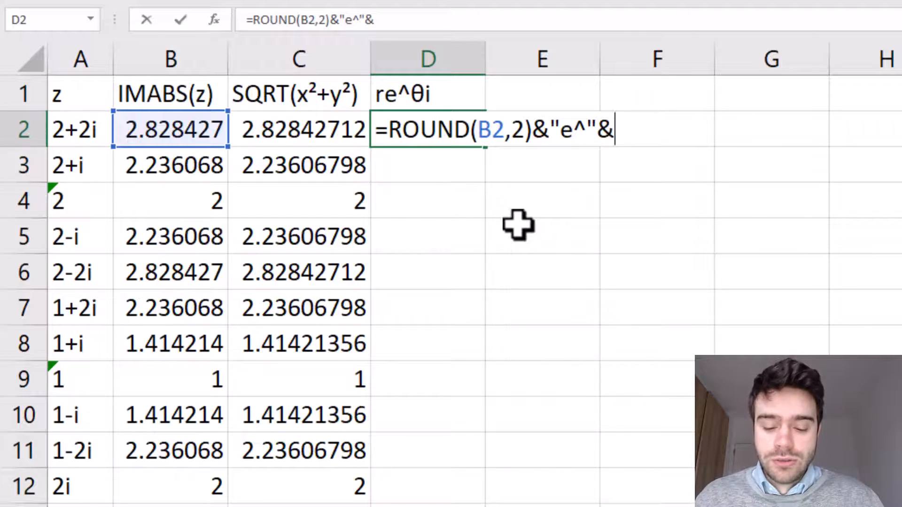
{"action": "type", "text": "ROUND("}
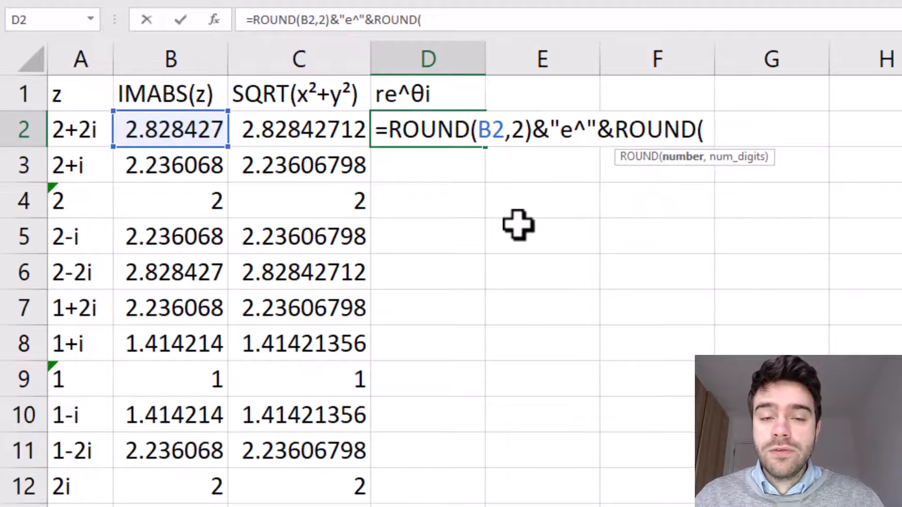
{"action": "type", "text": "IMA"}
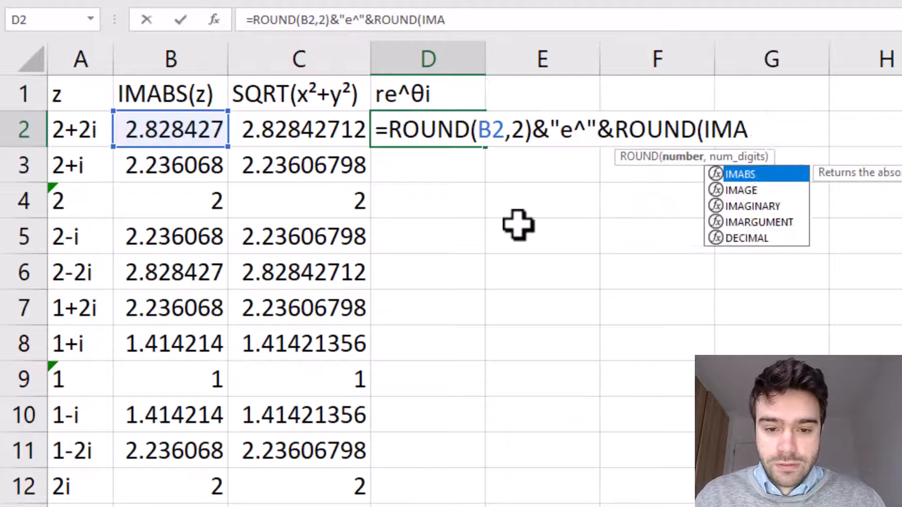
{"action": "type", "text": "R"}
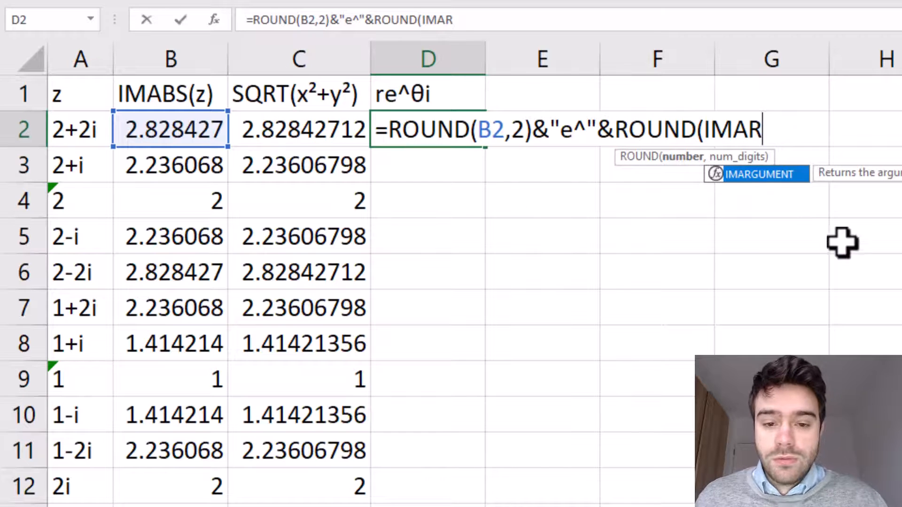
{"action": "double_click", "coordinate": [784, 173]}
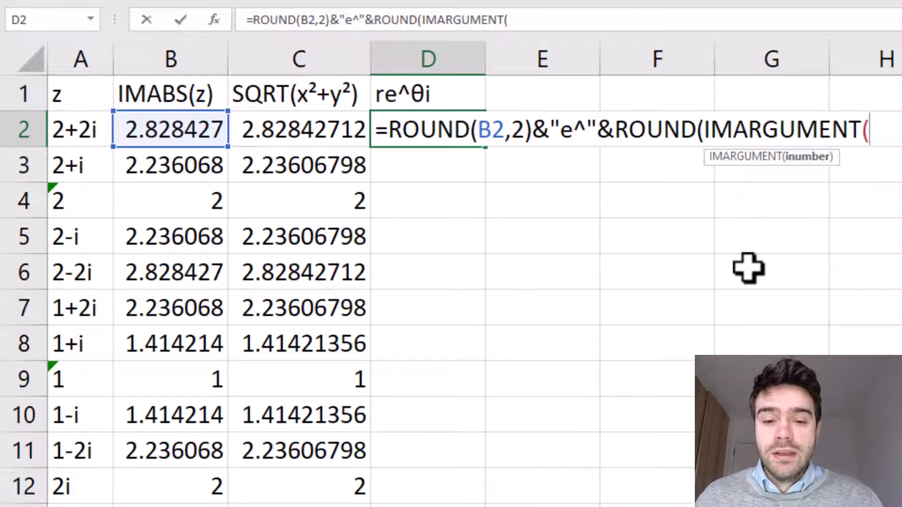
- Complete D2's formula with A2),2)&"i" so it reads =ROUND(B2,2)&"e^"&ROUND(IMARGUMENT(A2),2)&"i", and enter it
{"action": "left_click", "coordinate": [108, 129]}
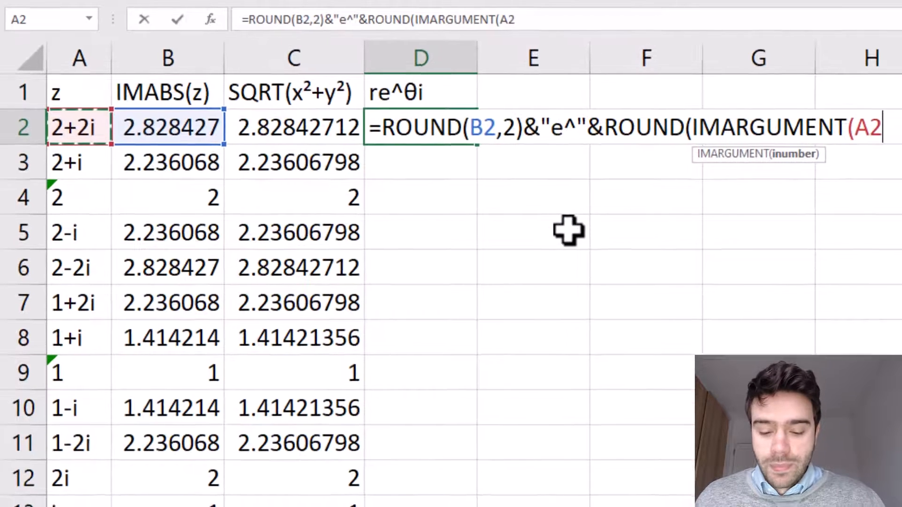
{"action": "type", "text": "),"}
{"action": "type", "text": "2)"}
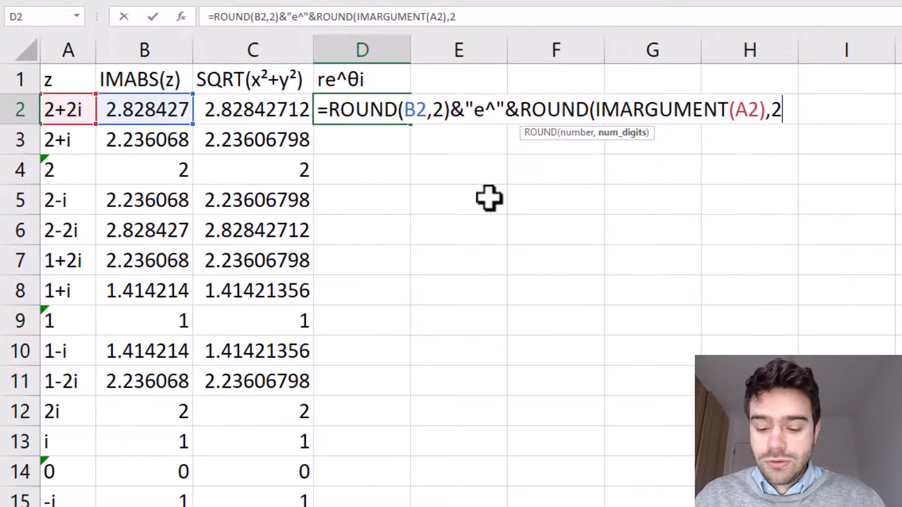
{"action": "type", "text": "&\"i"}
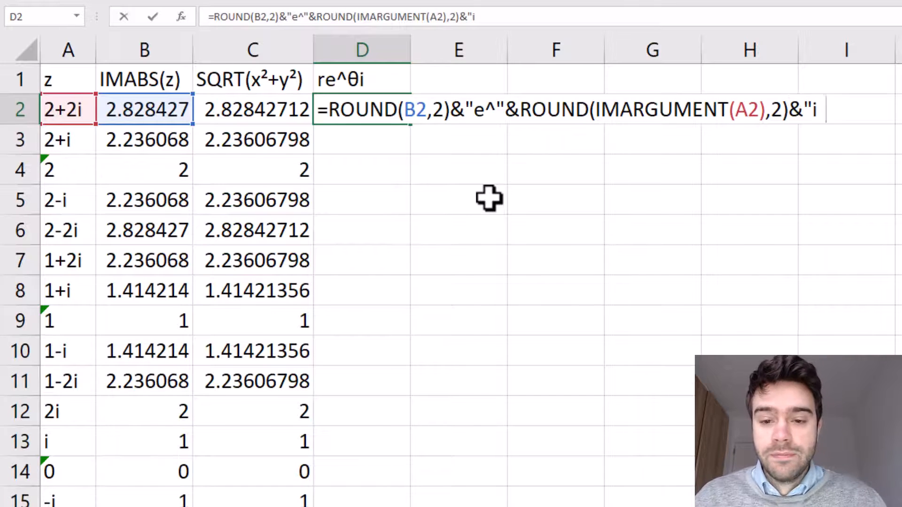
{"action": "type", "text": "\""}
{"action": "key", "text": "Return"}
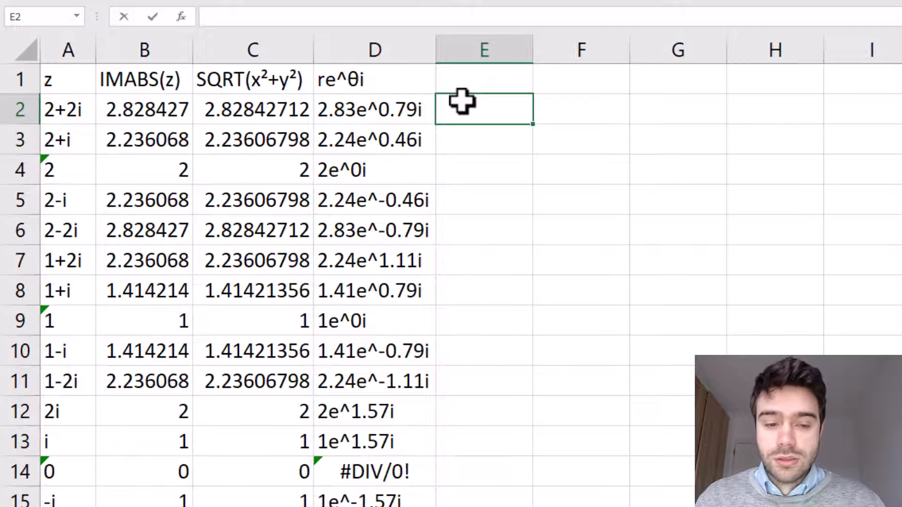
- Start a formula in E2 as =B2*IMEXP() multiplying the modulus by a complex exponential
{"action": "type", "text": "="}
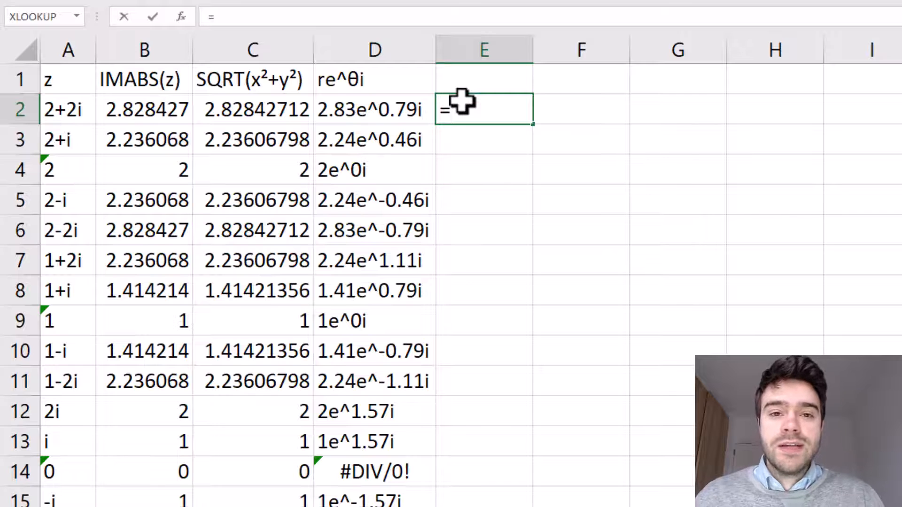
{"action": "key", "text": "BackSpace"}
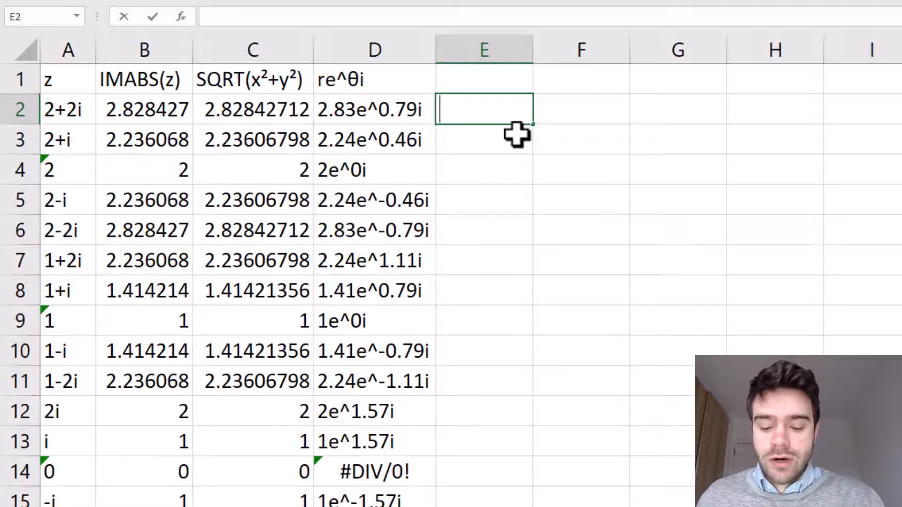
{"action": "type", "text": "="}
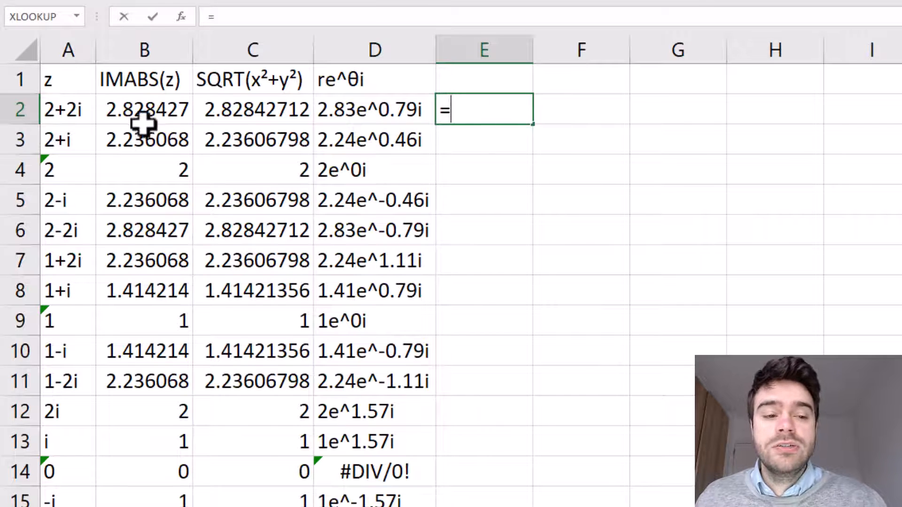
{"action": "left_click", "coordinate": [156, 114]}
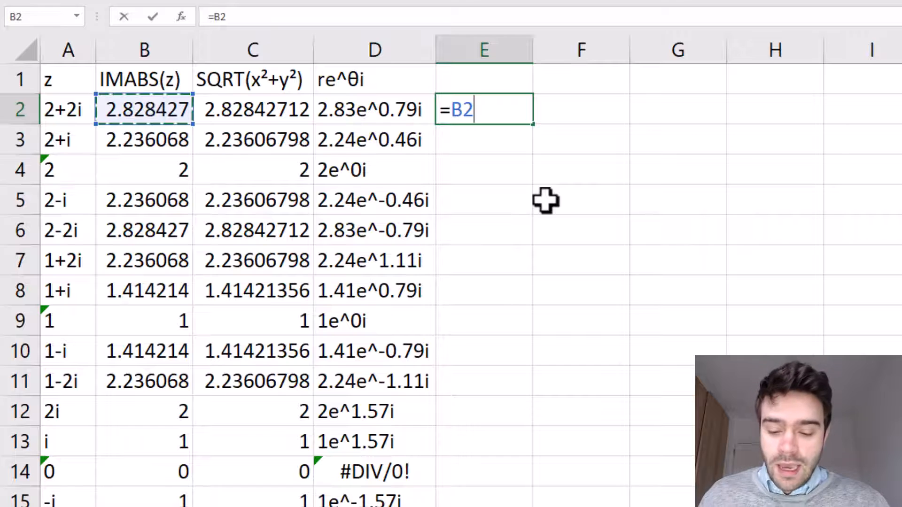
{"action": "type", "text": "*"}
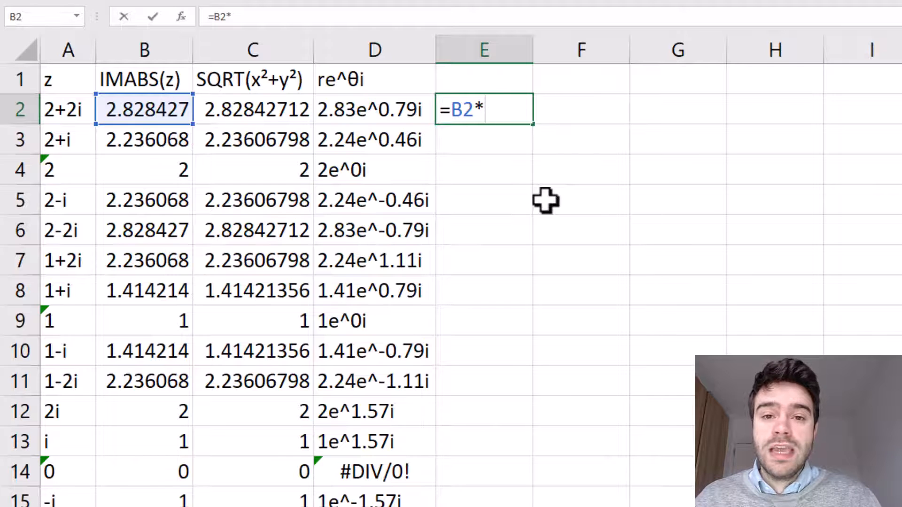
{"action": "type", "text": "IM"}
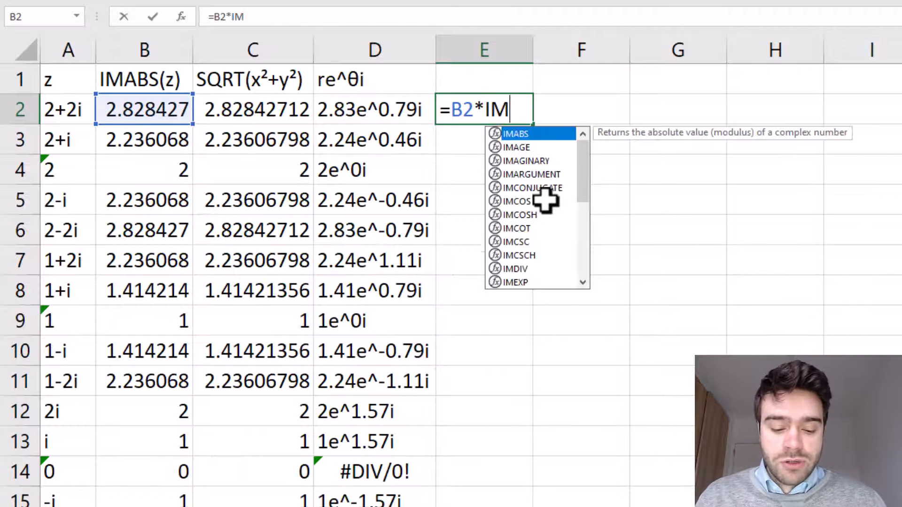
{"action": "type", "text": "EXP("}
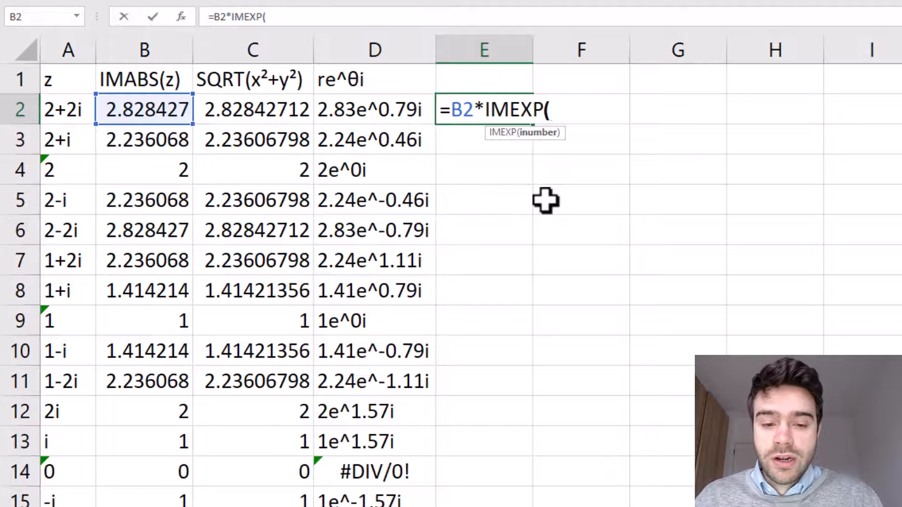
{"action": "type", "text": ")"}
{"action": "left_click", "coordinate": [549, 112]}
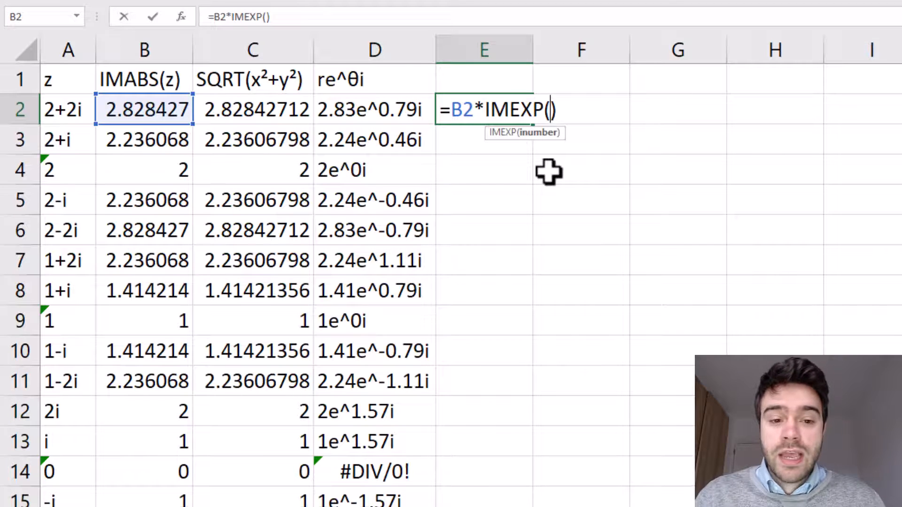
- Insert IMARGUMENT(A2) as the argument of IMEXP in E2's formula
{"action": "type", "text": "IMARGU"}
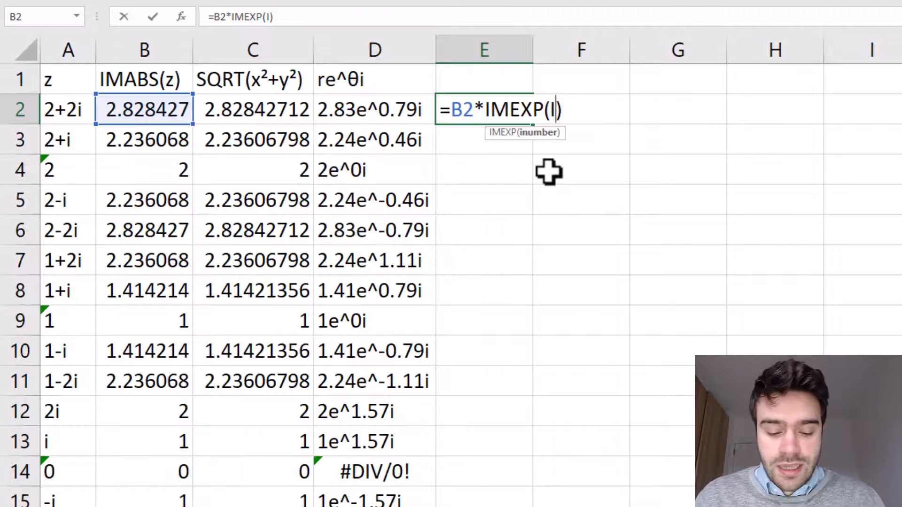
{"action": "double_click", "coordinate": [585, 149]}
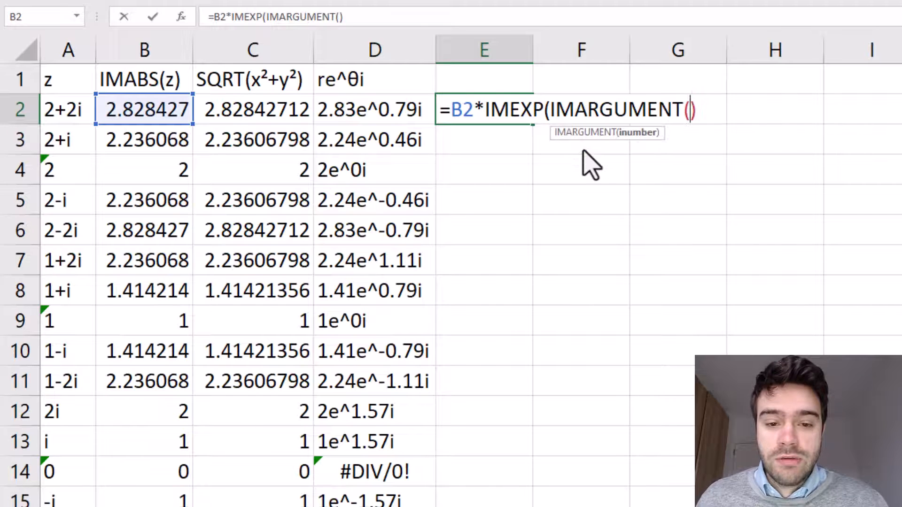
{"action": "left_click", "coordinate": [74, 113]}
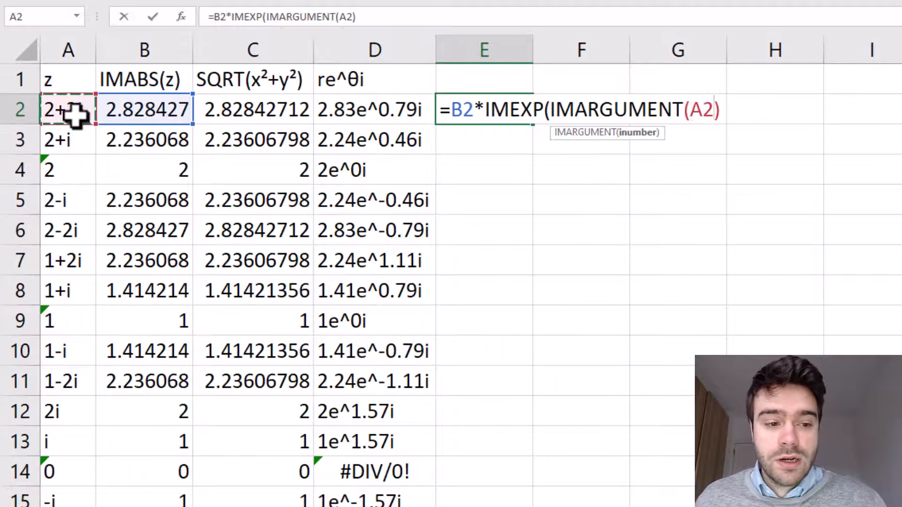
{"action": "type", "text": ")"}
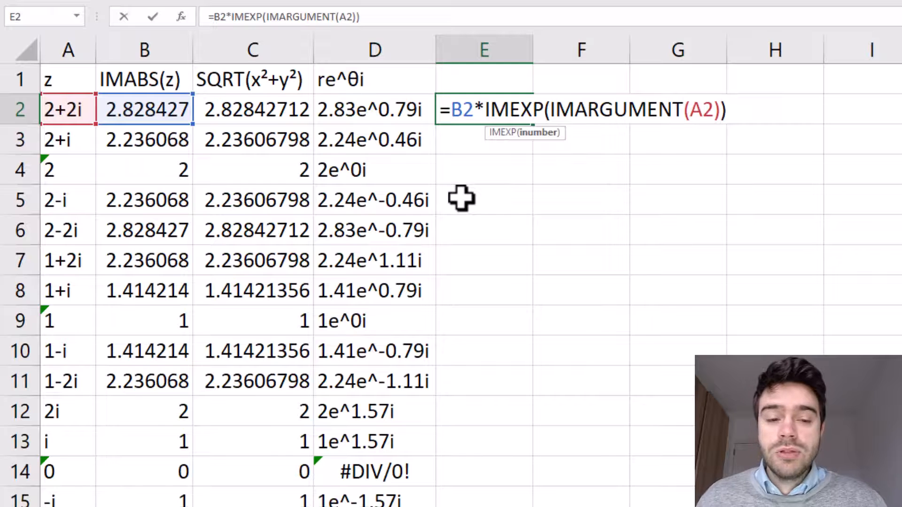
- Wrap the IMARGUMENT(A2) call inside an IMPRODUCT function within E2's formula
{"action": "left_click", "coordinate": [549, 113]}
{"action": "type", "text": "IMPR"}
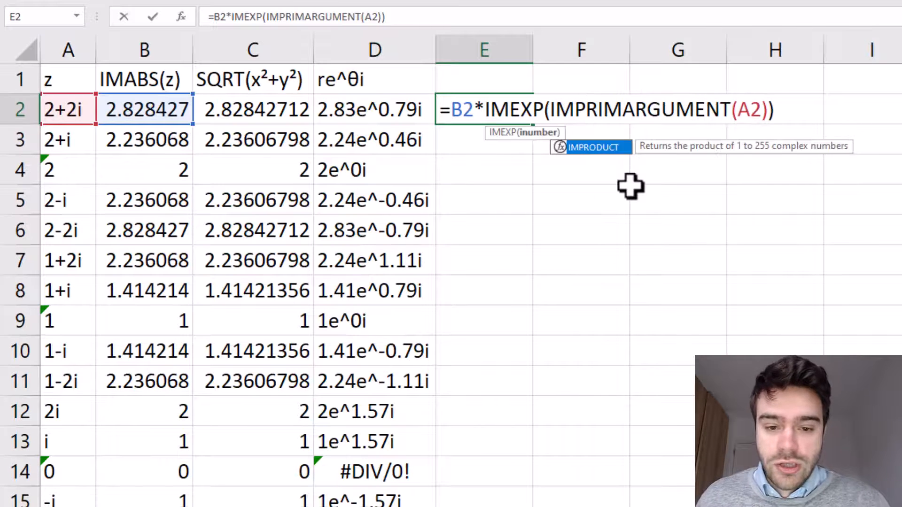
{"action": "key", "text": "Tab"}
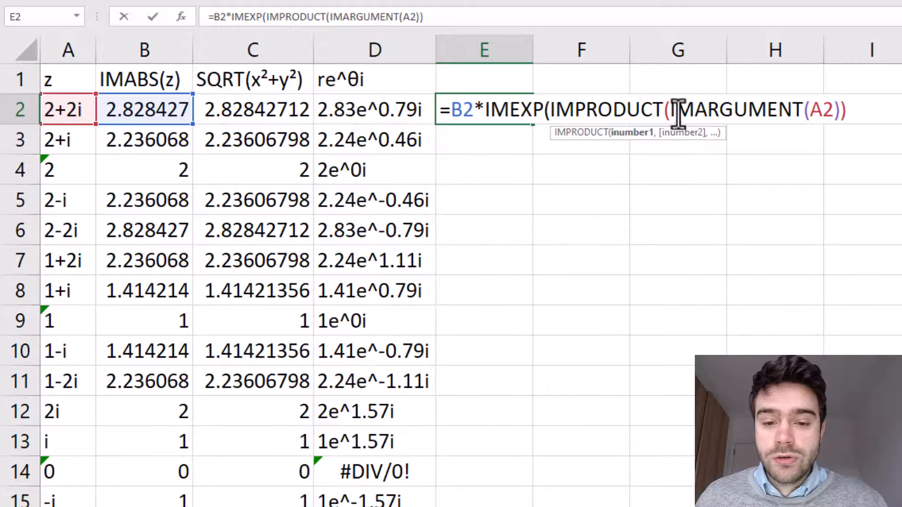
- Add "i" as IMPRODUCT's second argument, close the brackets so E2 reads =B2*IMEXP(IMPRODUCT(IMARGUMENT(A2),"i")), and enter it
{"action": "left_click_drag", "start_coordinate": [670, 112], "coordinate": [842, 116]}
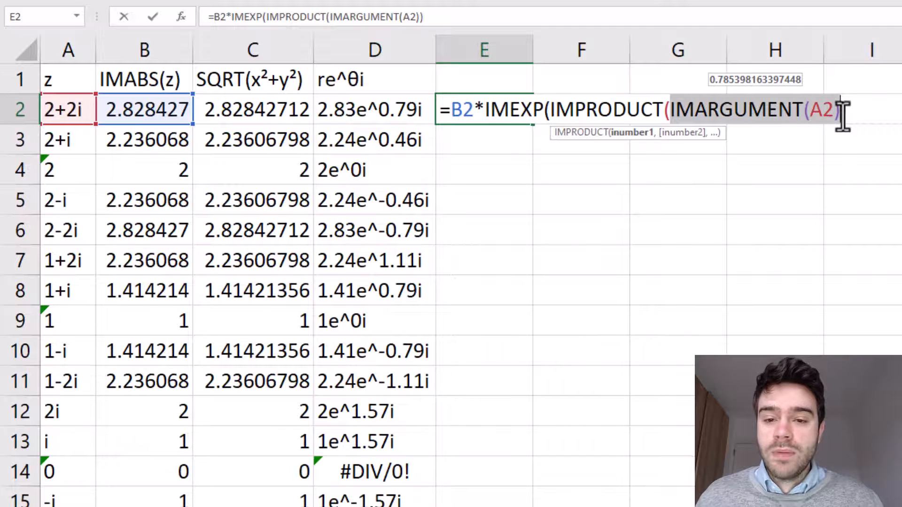
{"action": "left_click", "coordinate": [842, 117]}
{"action": "type", "text": ",\"i\""}
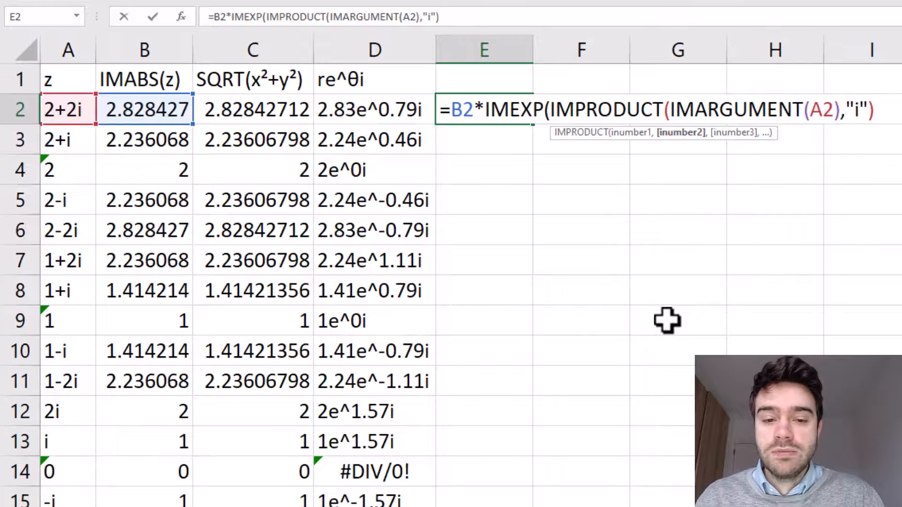
{"action": "type", "text": "))"}
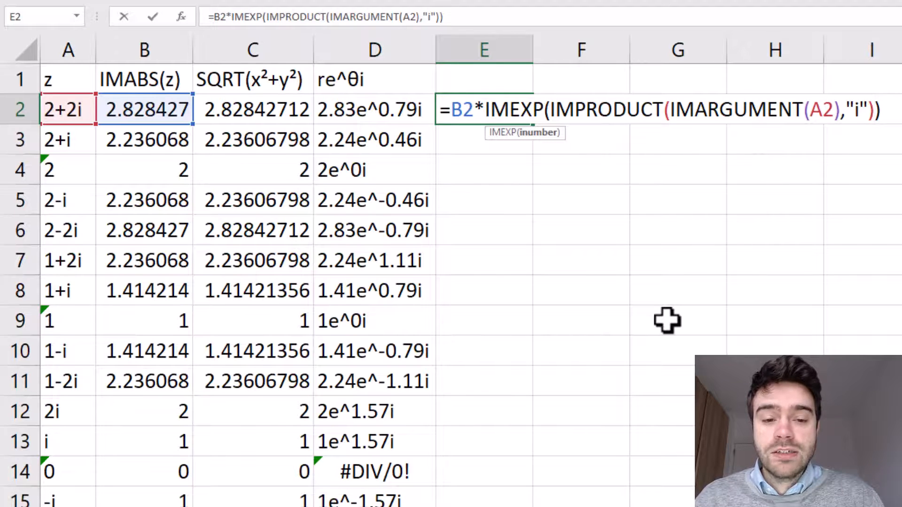
{"action": "key", "text": "Return"}
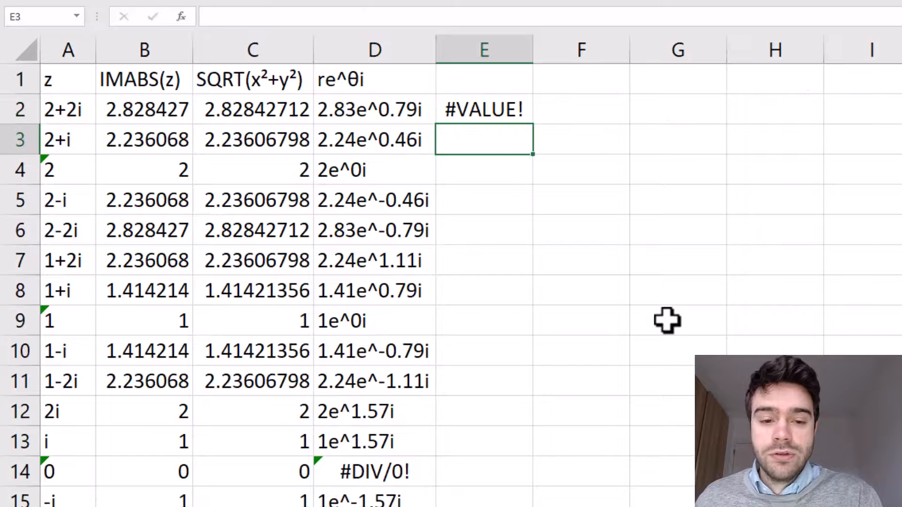
- Reopen E2's formula and wrap it in IMPRODUCT right after the equals sign
{"action": "left_click", "coordinate": [497, 109]}
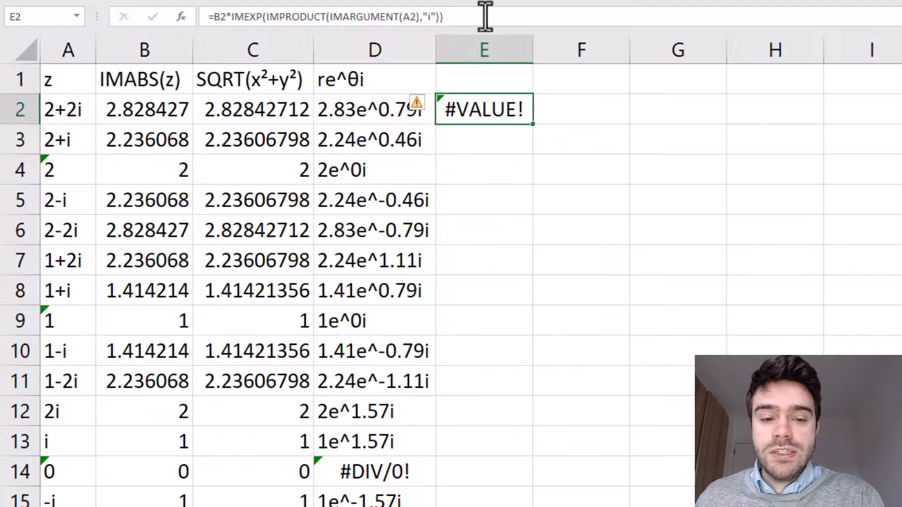
{"action": "left_click", "coordinate": [485, 17]}
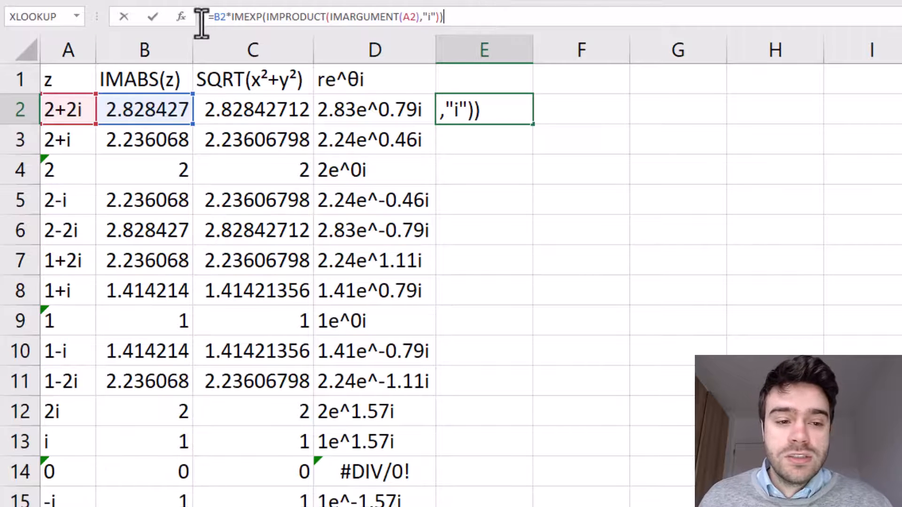
{"action": "left_click", "coordinate": [226, 17]}
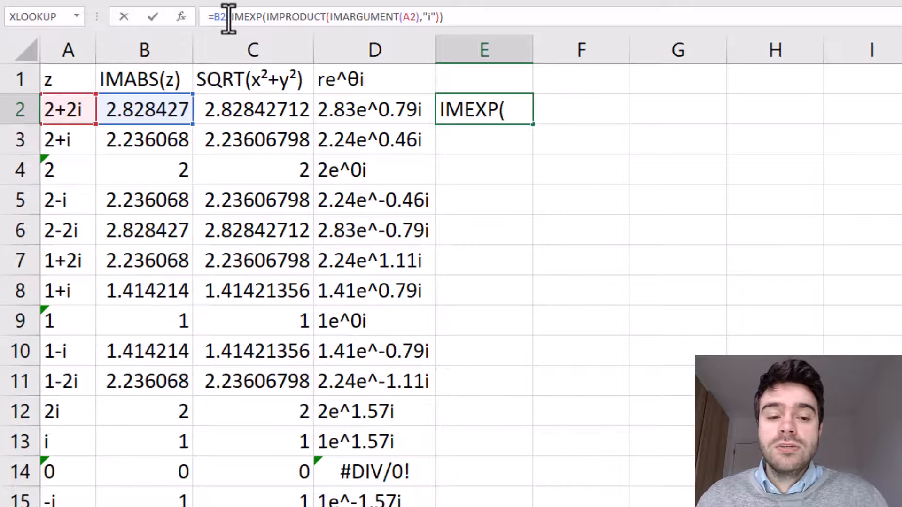
{"action": "left_click", "coordinate": [212, 17]}
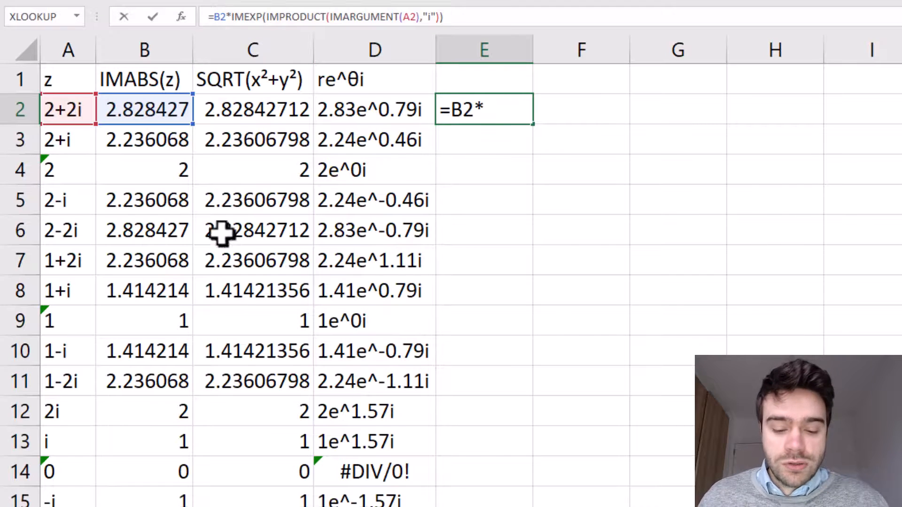
{"action": "type", "text": "IMP"}
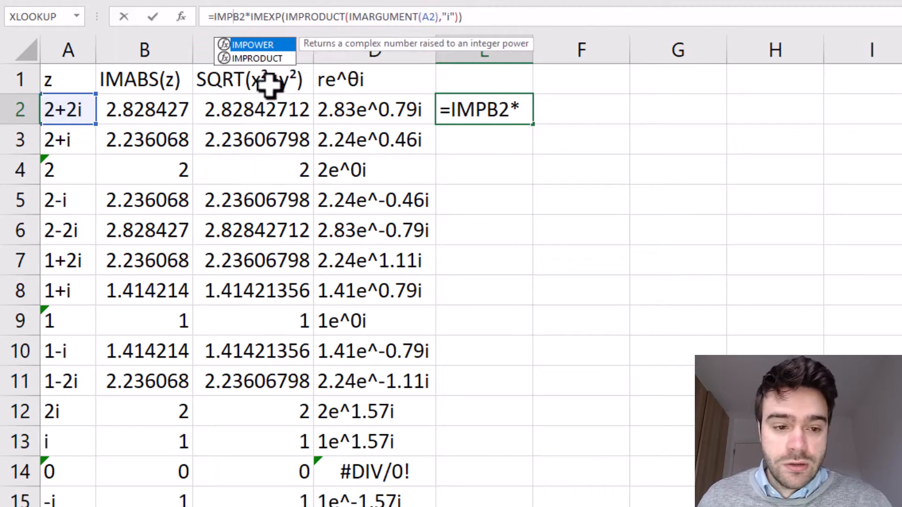
{"action": "double_click", "coordinate": [257, 58]}
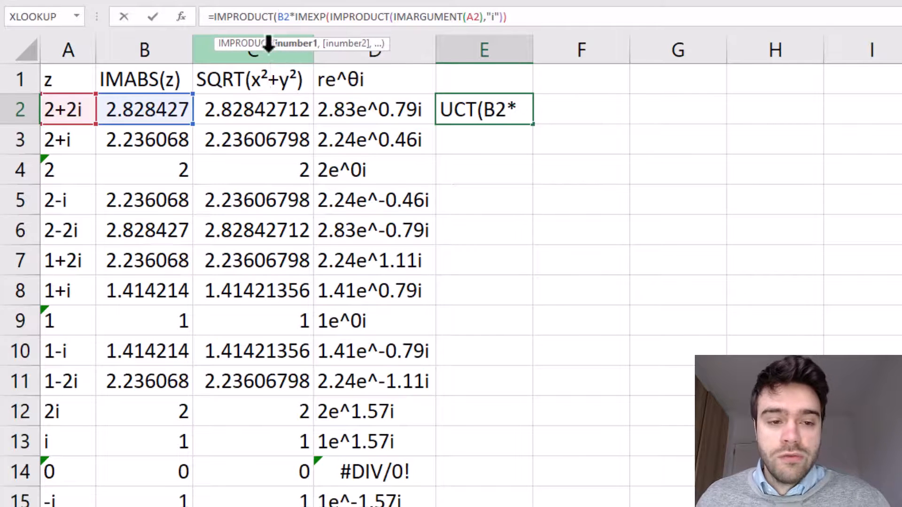
- Replace the * after B2 with a comma and close with )) so E2 reads =IMPRODUCT(B2,IMEXP(IMPRODUCT(IMARGUMENT(A2),"i"))), then enter it
{"action": "left_click", "coordinate": [295, 17]}
{"action": "key", "text": "BackSpace"}
{"action": "type", "text": ","}
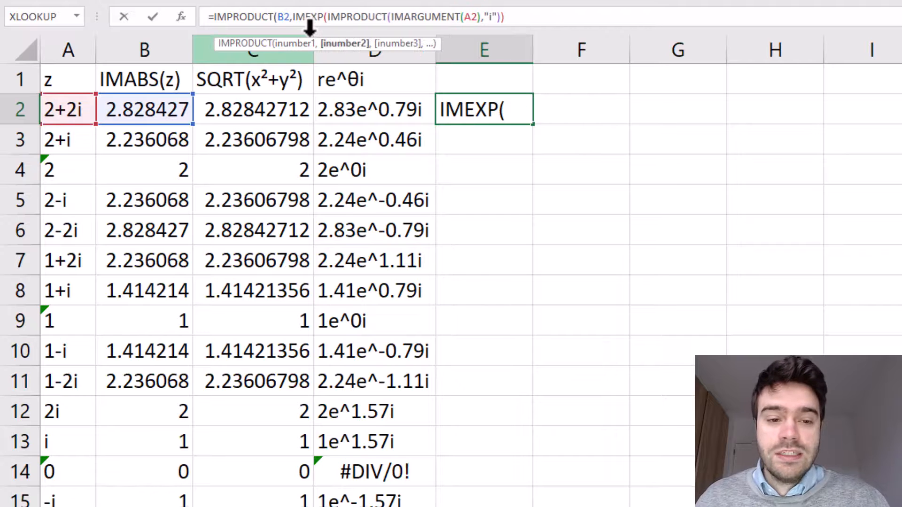
{"action": "left_click", "coordinate": [534, 19]}
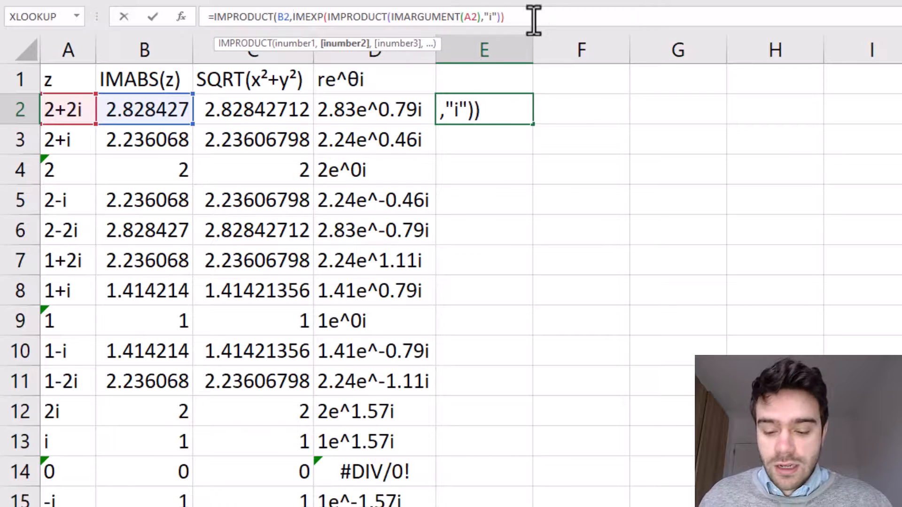
{"action": "type", "text": "))"}
{"action": "key", "text": "Return"}
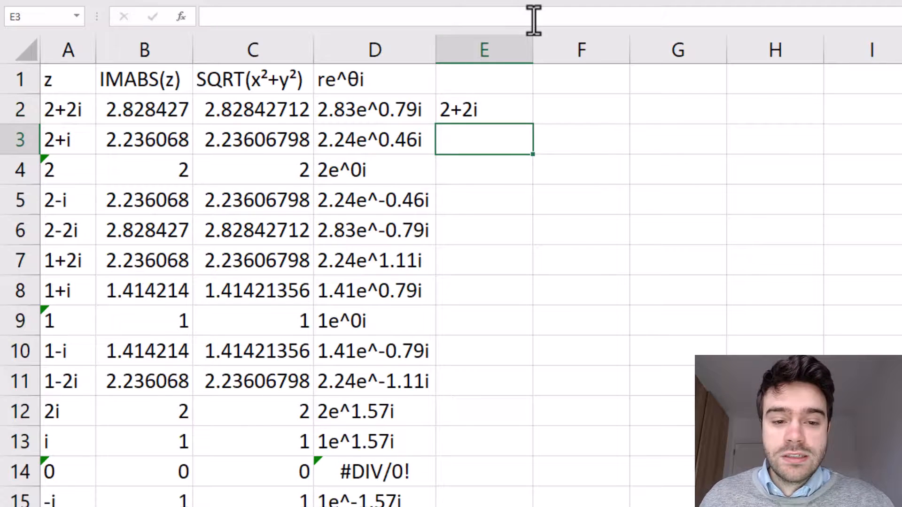
- Fill E2's formula down column E for all the complex numbers
{"action": "left_click", "coordinate": [517, 103]}
{"action": "double_click", "coordinate": [533, 131]}
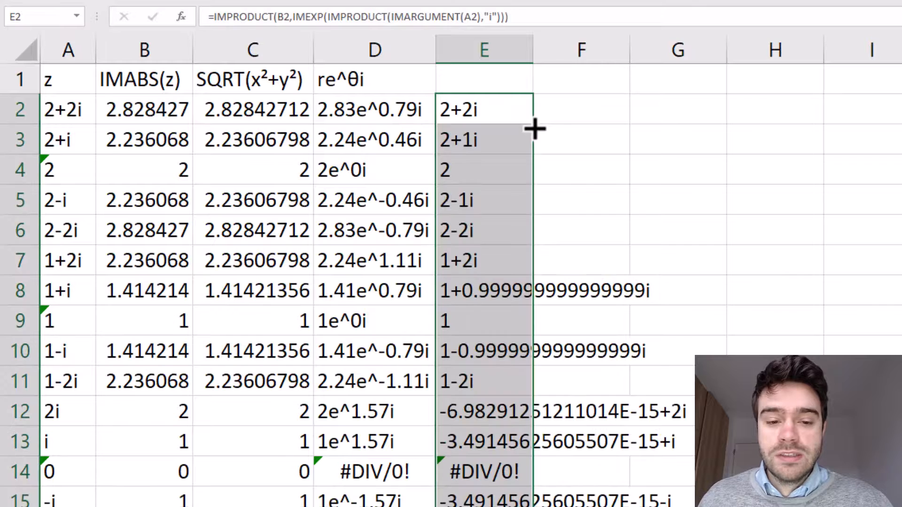
{"action": "left_click", "coordinate": [579, 170]}
- Compare the reconstructed values in column E with the original numbers in column A, scrolling through the rows
{"action": "left_click", "coordinate": [517, 117]}
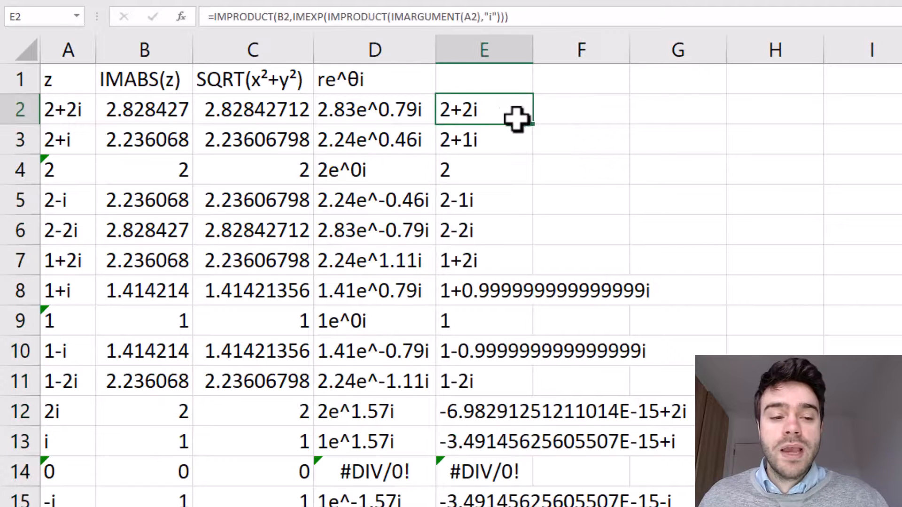
{"action": "left_click", "coordinate": [61, 115]}
{"action": "left_click", "coordinate": [586, 177]}
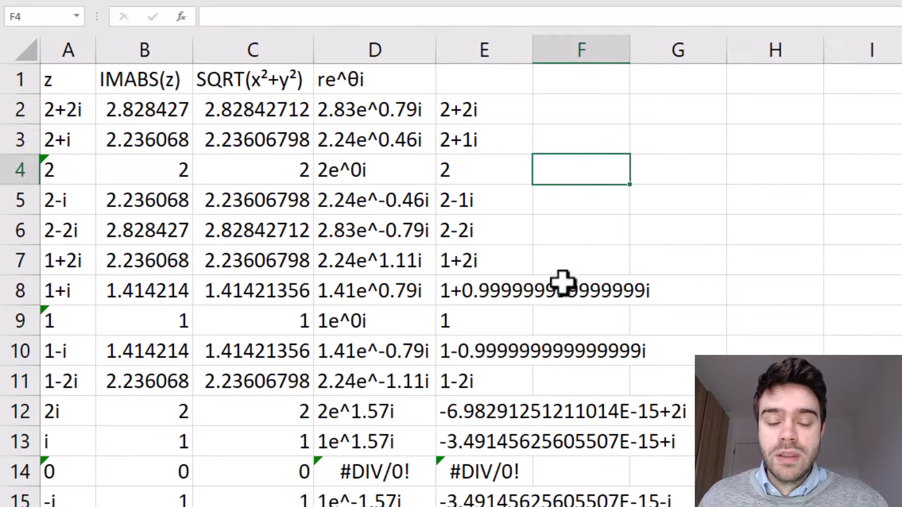
{"action": "scroll", "coordinate": [544, 306], "scroll_direction": "down", "scroll_amount": 3}
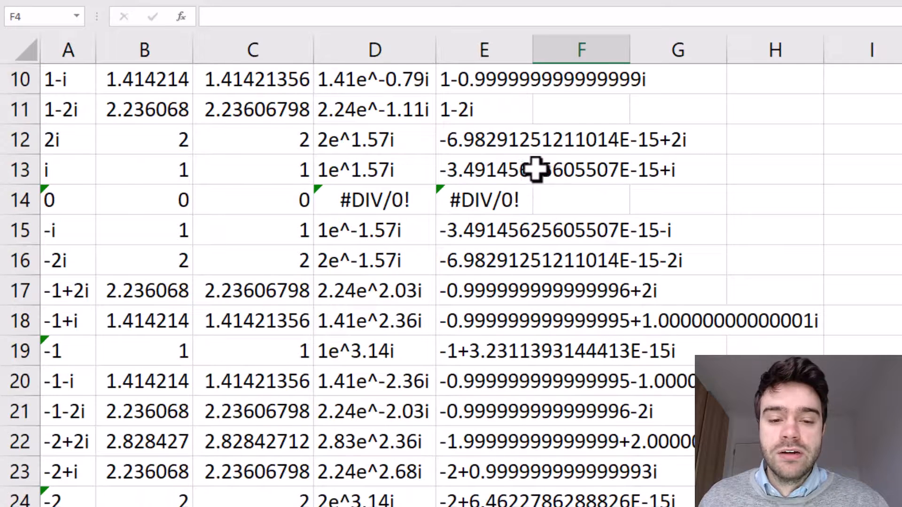
{"action": "scroll", "coordinate": [540, 171], "scroll_direction": "up", "scroll_amount": 1}
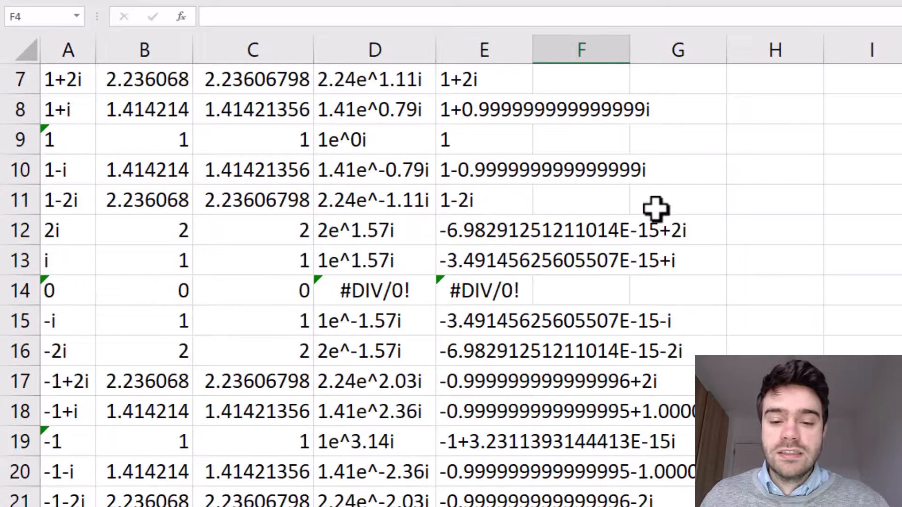
{"action": "left_click", "coordinate": [520, 225]}
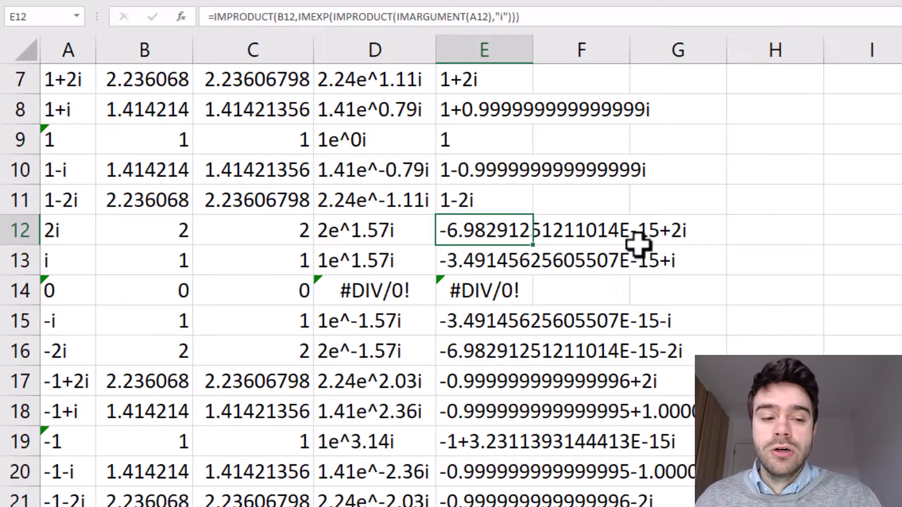
{"action": "left_click", "coordinate": [75, 229]}
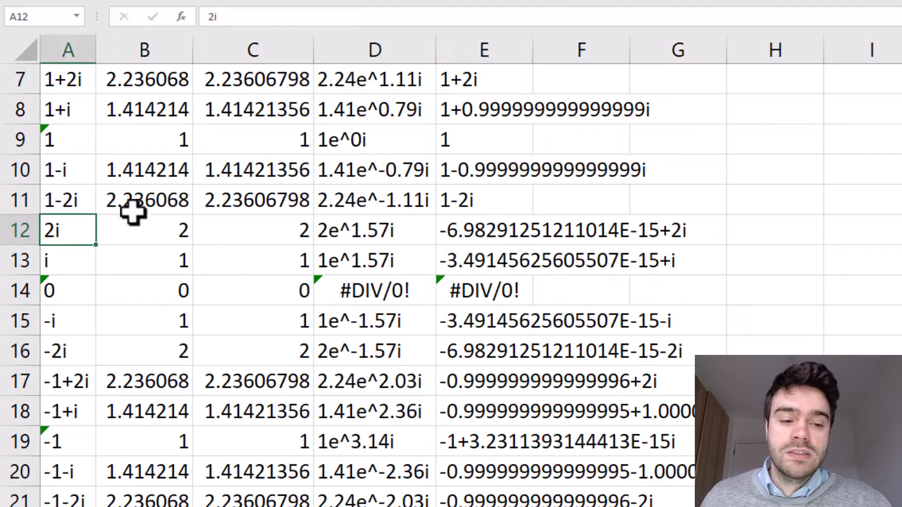
{"action": "scroll", "coordinate": [374, 273], "scroll_direction": "up", "scroll_amount": 2}
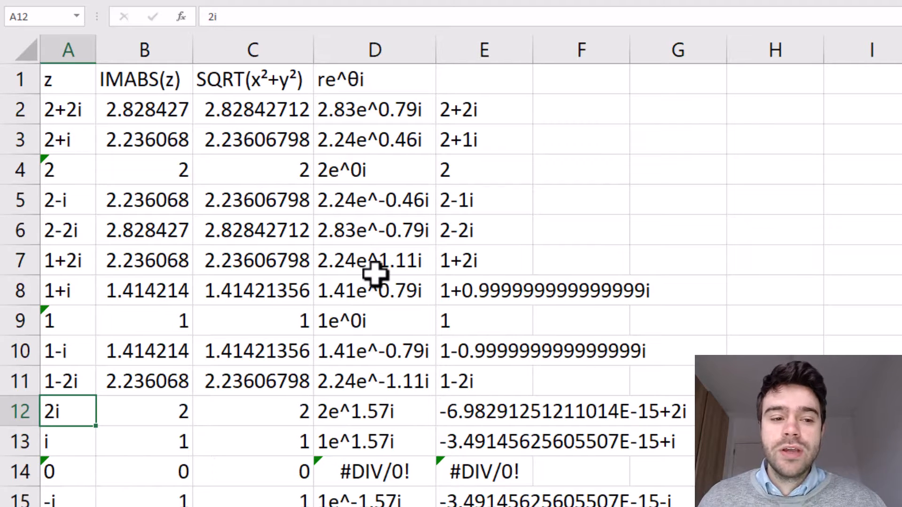
{"action": "left_click", "coordinate": [166, 122]}
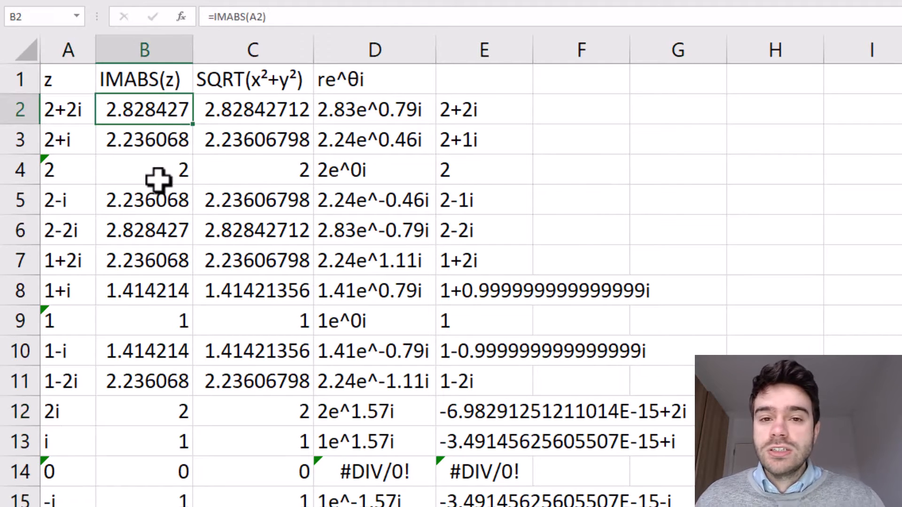